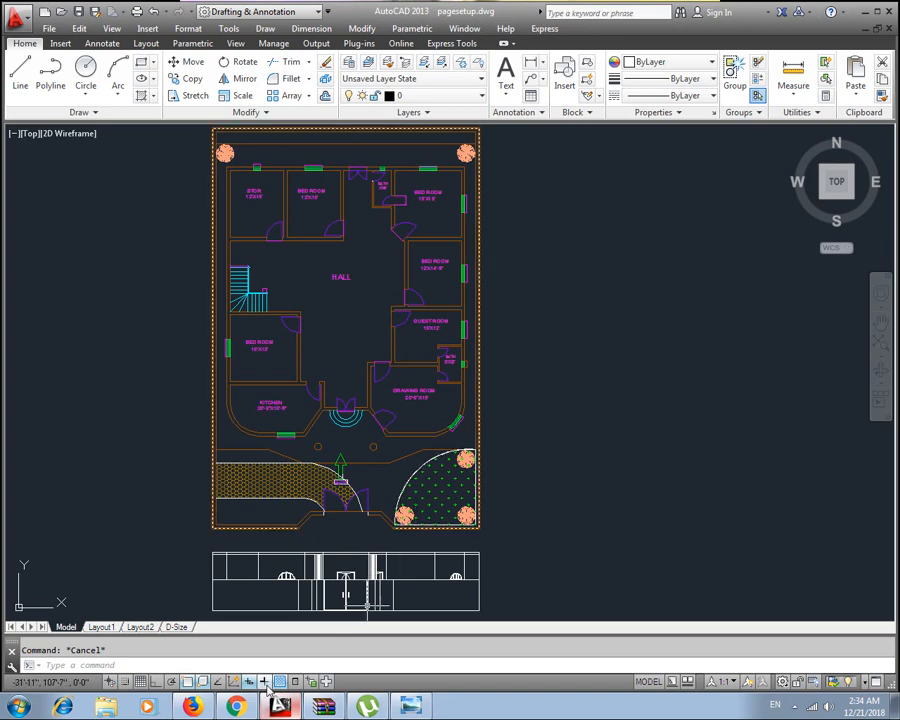
Step: Open Layout1, return to paper space and delete the viewport showing the floor plan and elevation
left_click(104, 627)
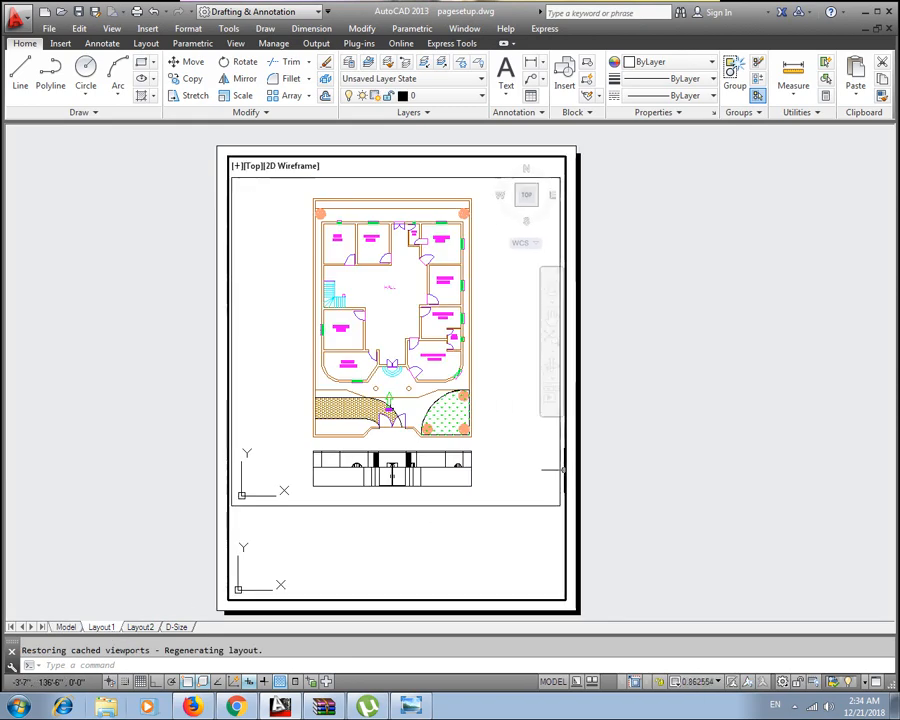
left_click(510, 528)
key("Escape")
double_click(645, 496)
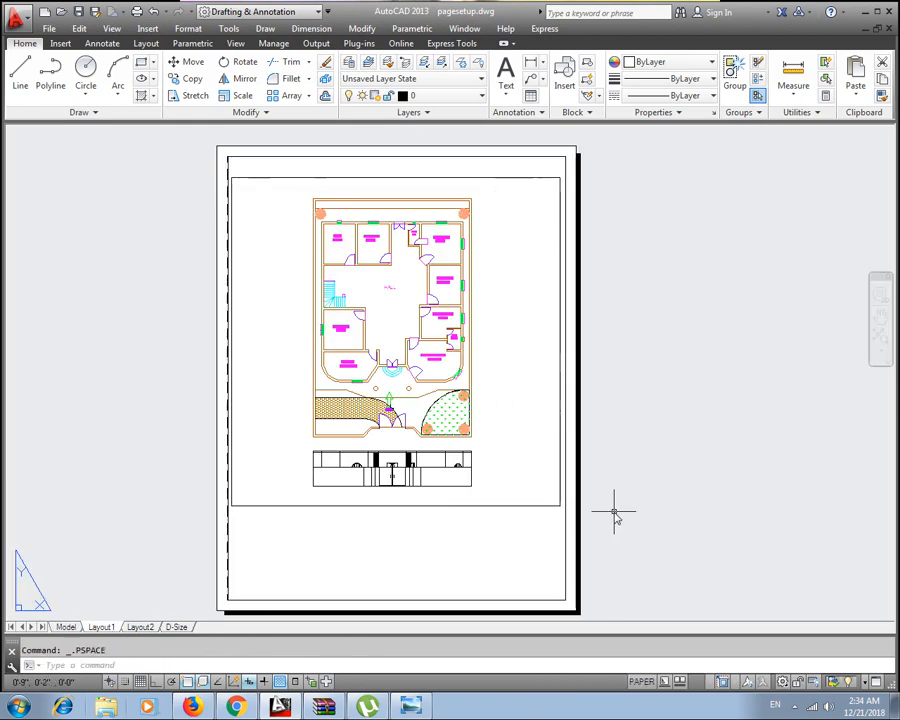
left_click(529, 508)
left_click(508, 506)
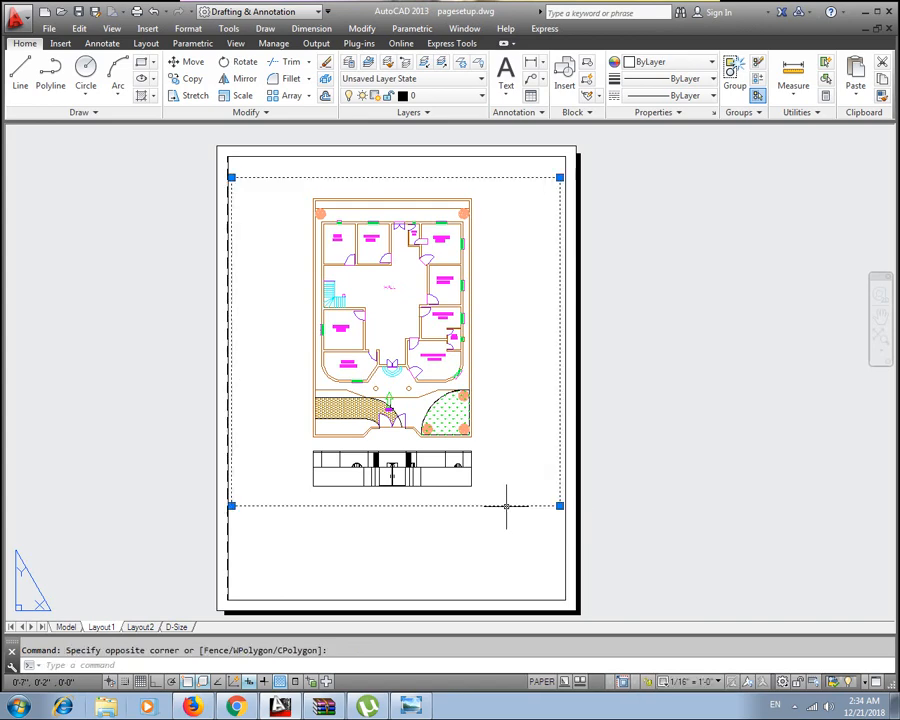
key("Delete")
key("Escape")
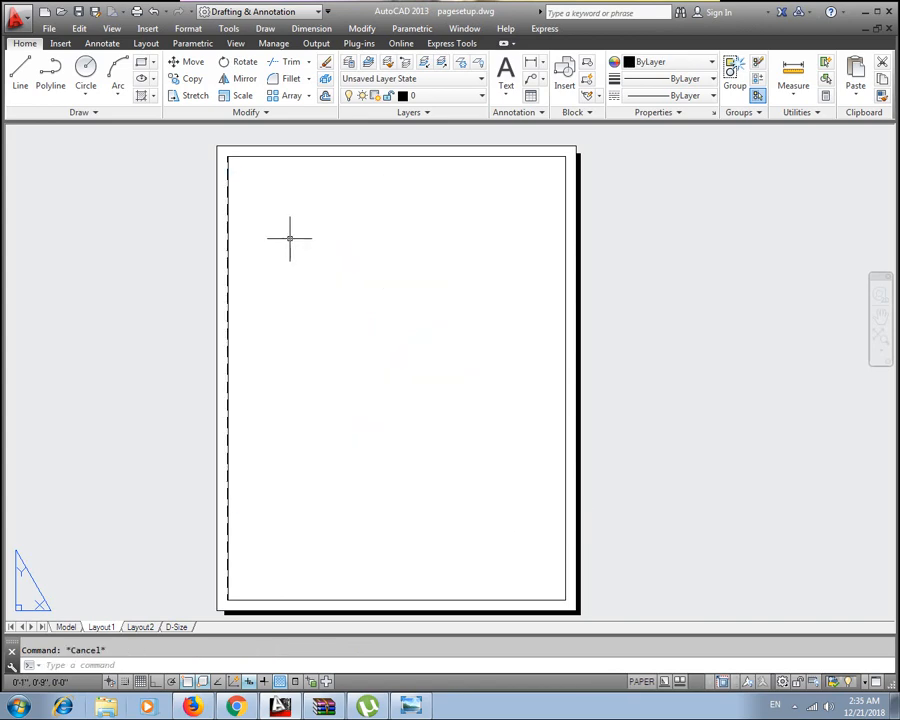
Step: Delete the remaining rectangular frame along the printable area of Layout1
left_click(247, 159)
key("Delete")
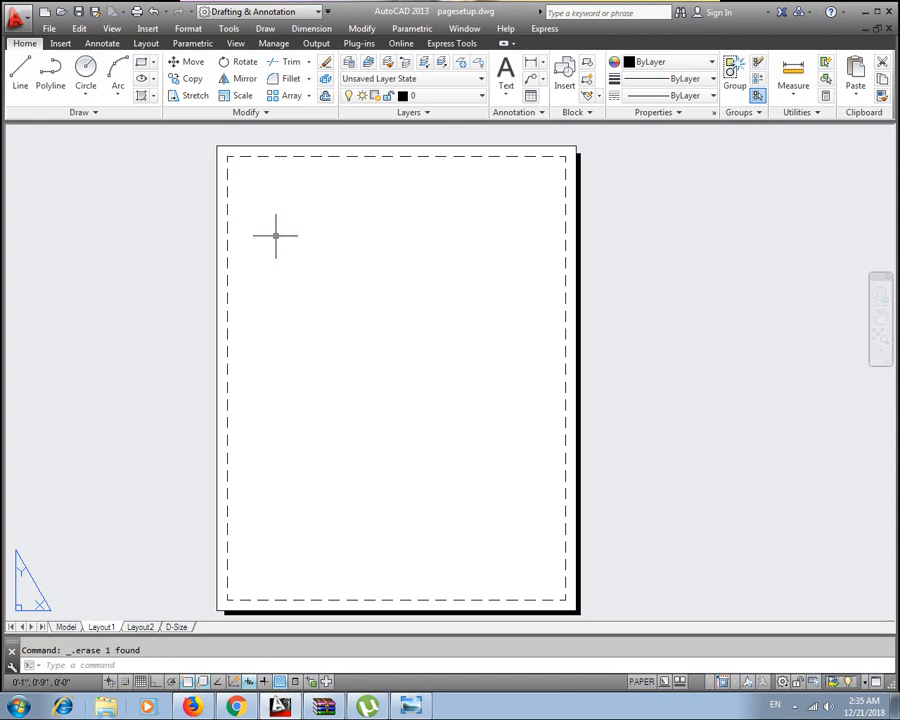
key("Escape")
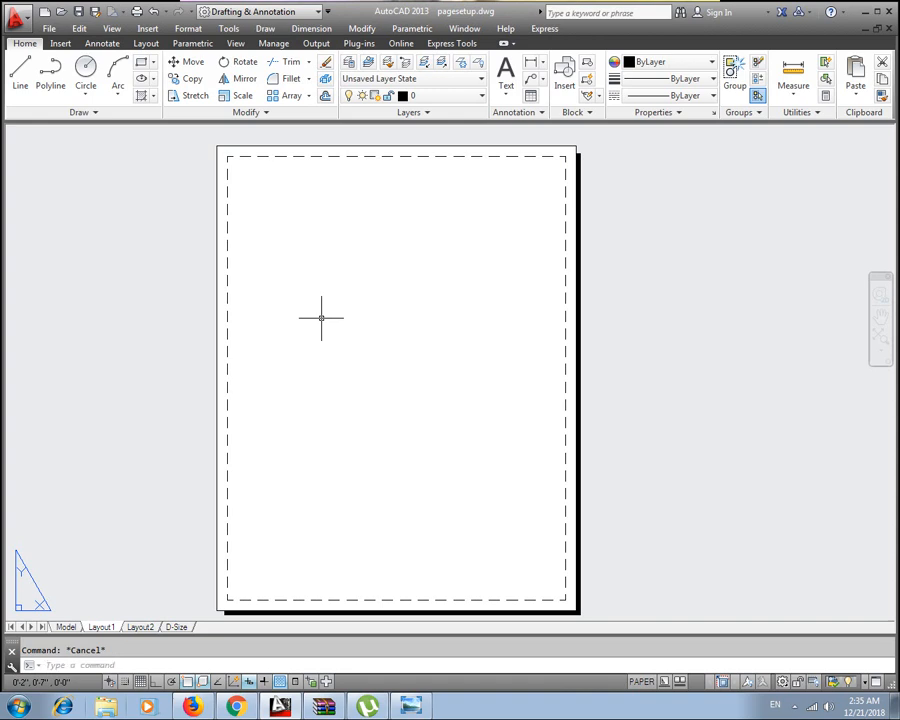
Step: Open the Layout1 page setup for modification using the PAGESETUP command
type("pa")
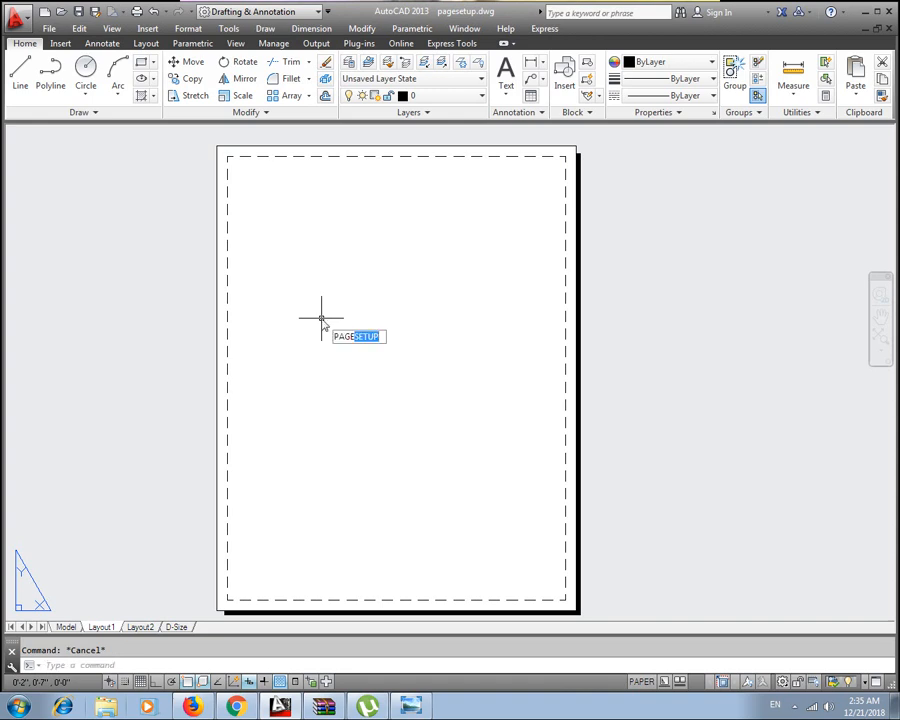
key("Return")
left_click(551, 304)
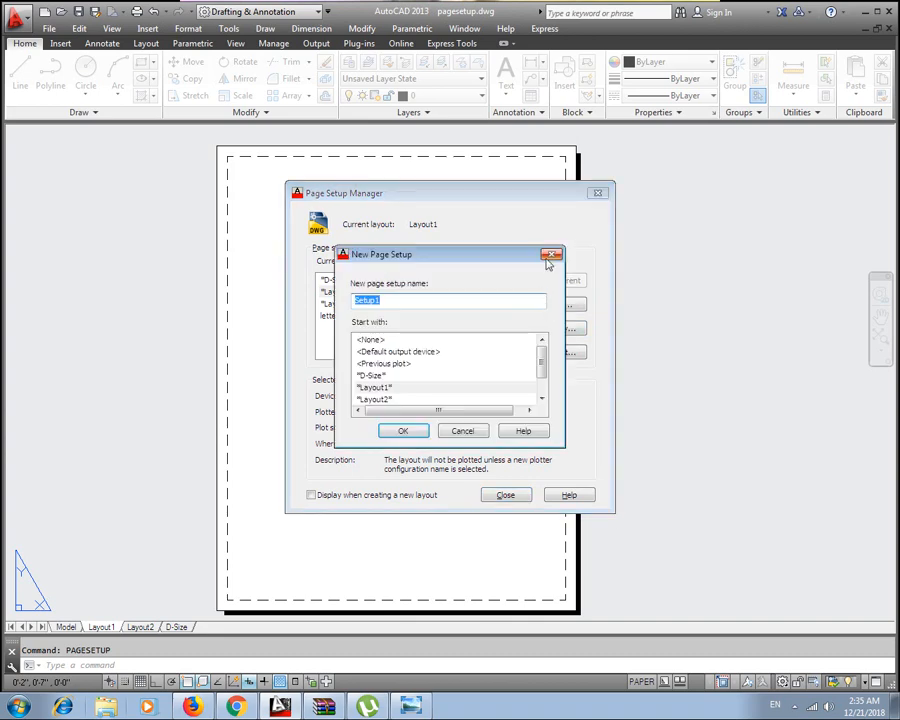
left_click(554, 256)
left_click(338, 293)
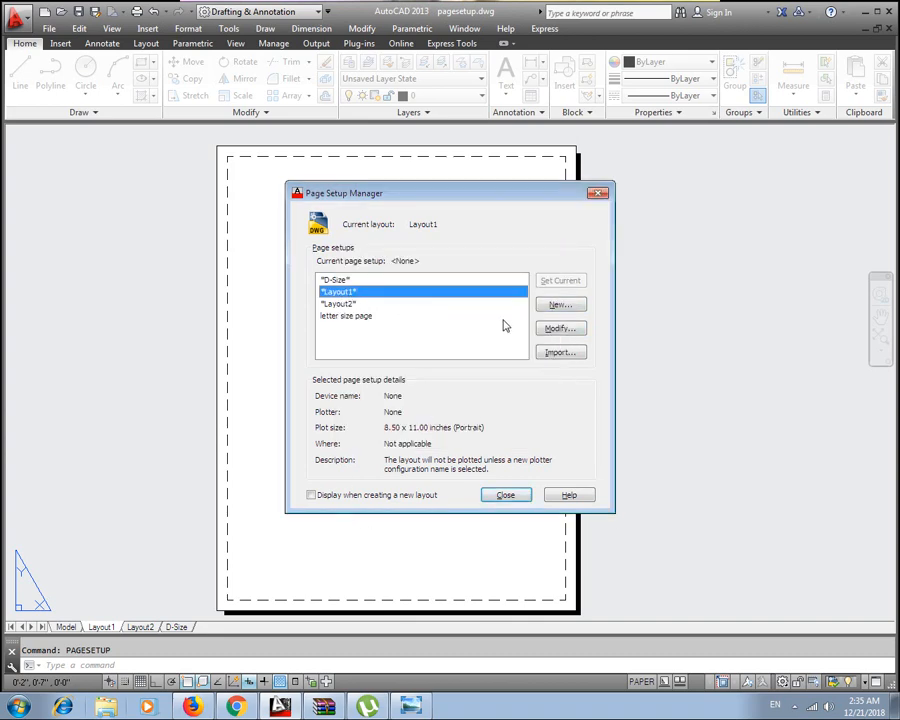
left_click(558, 334)
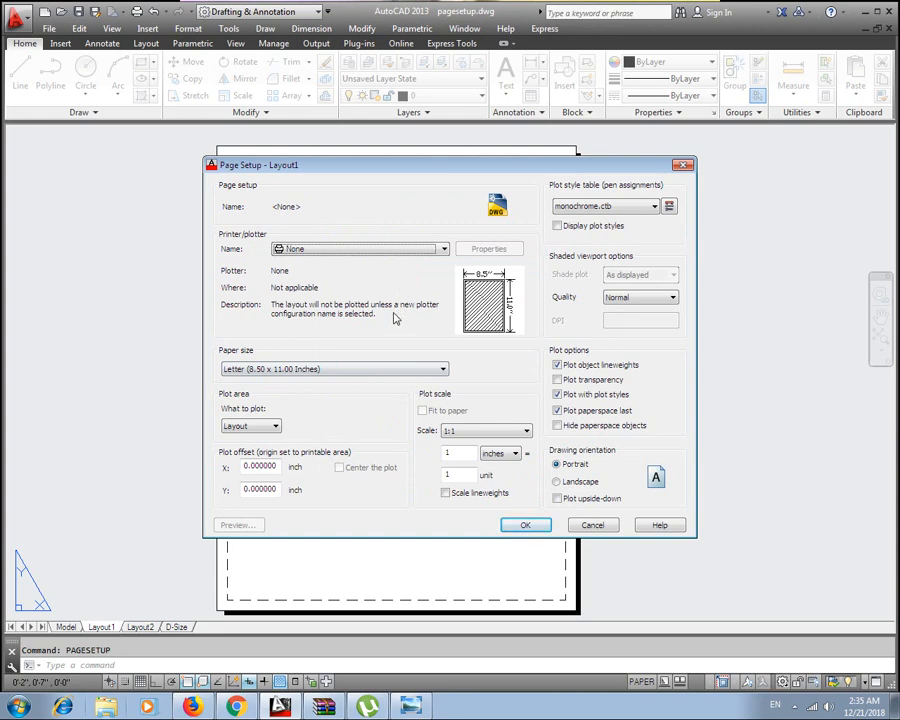
left_click_drag(375, 163, 347, 119)
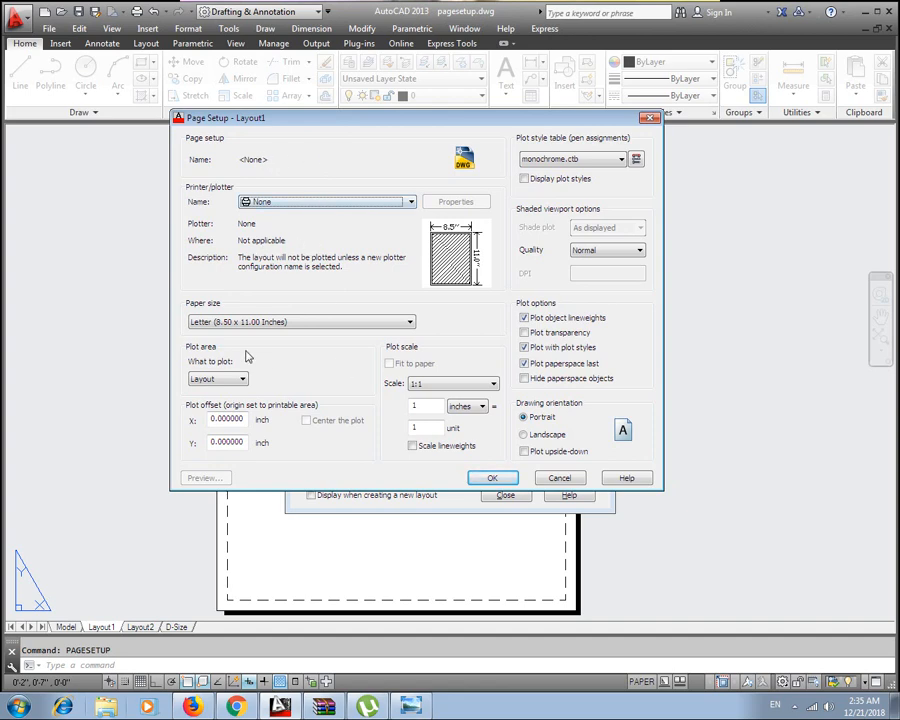
Step: Choose Letter (8.50 x 11.00 Inches) as the paper size for Layout1
left_click(272, 322)
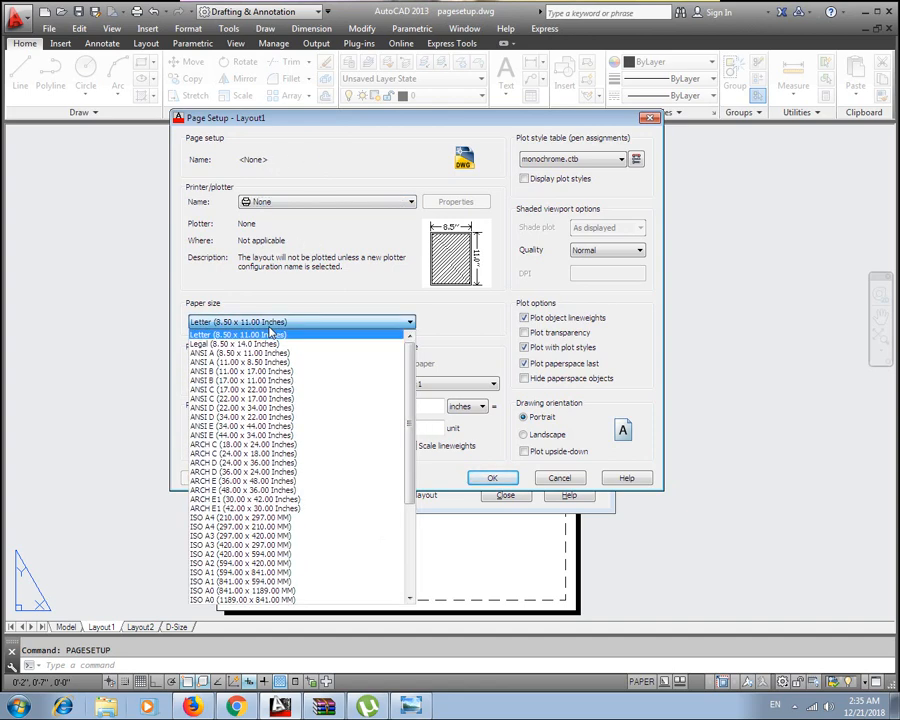
left_click(270, 333)
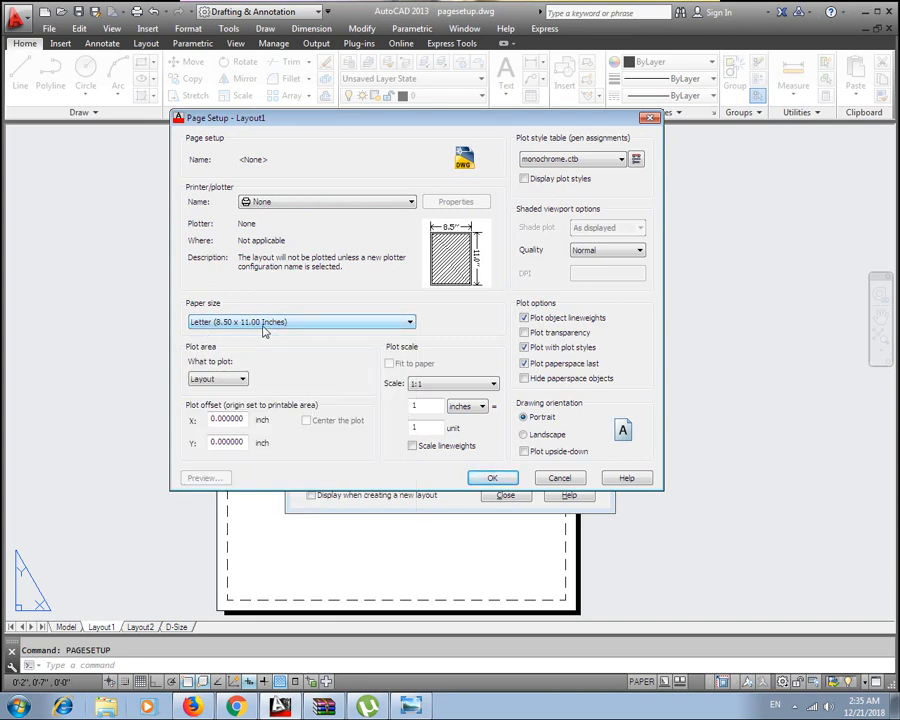
left_click(262, 324)
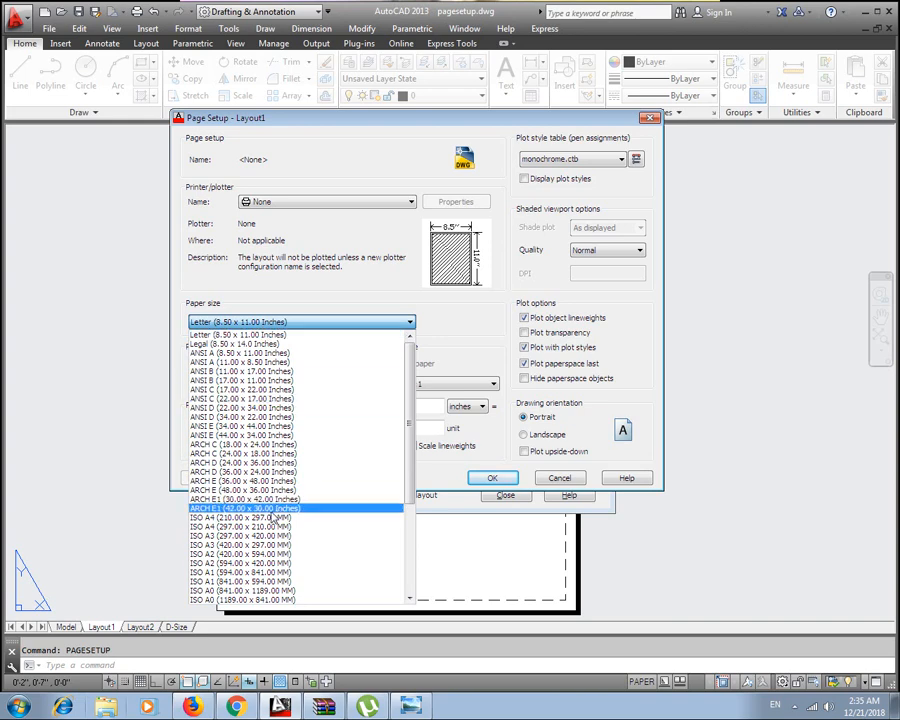
left_click(265, 334)
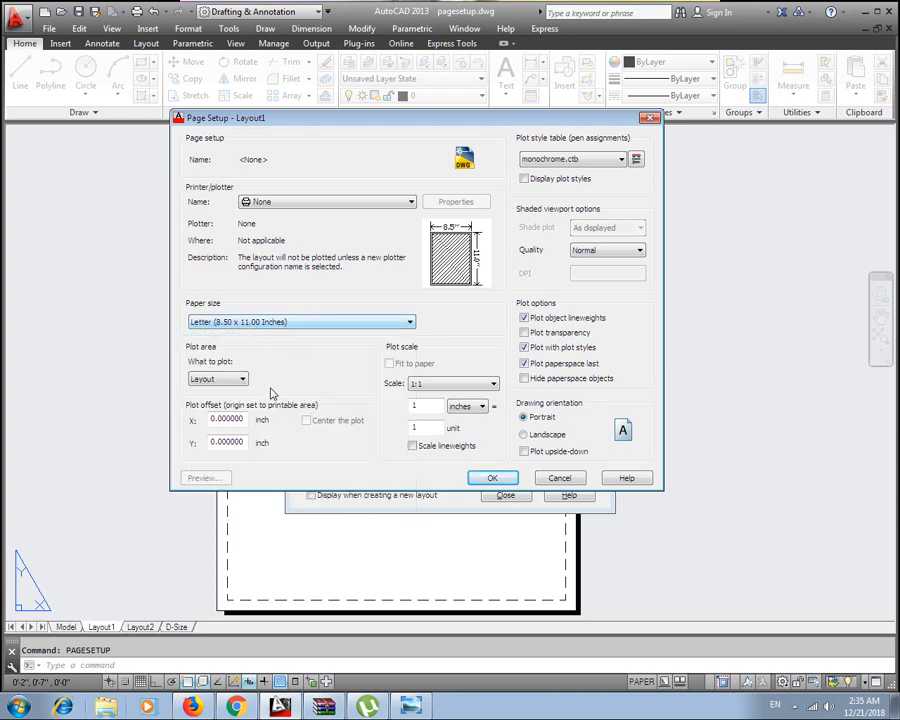
Step: Use a 1:1 plot scale for Layout1 with inches as the plot unit
left_click(432, 388)
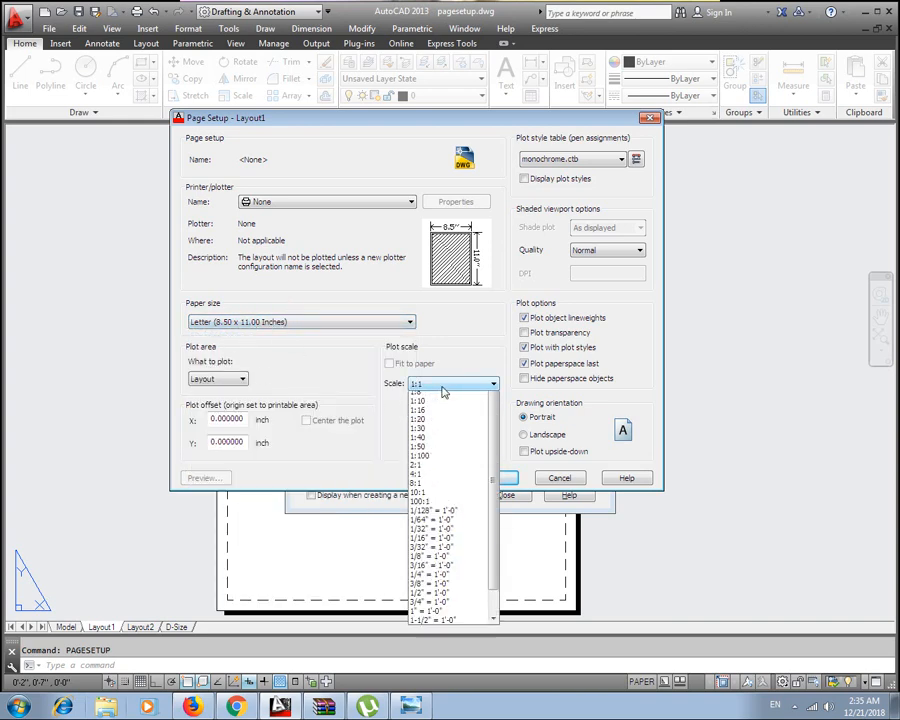
left_click(442, 394)
left_click(453, 388)
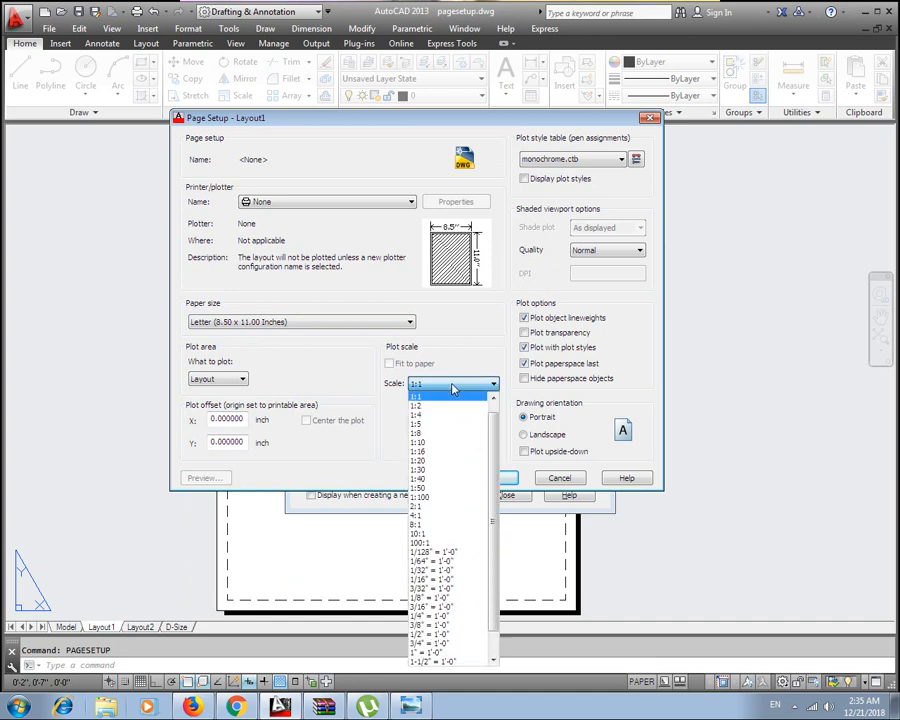
left_click(452, 389)
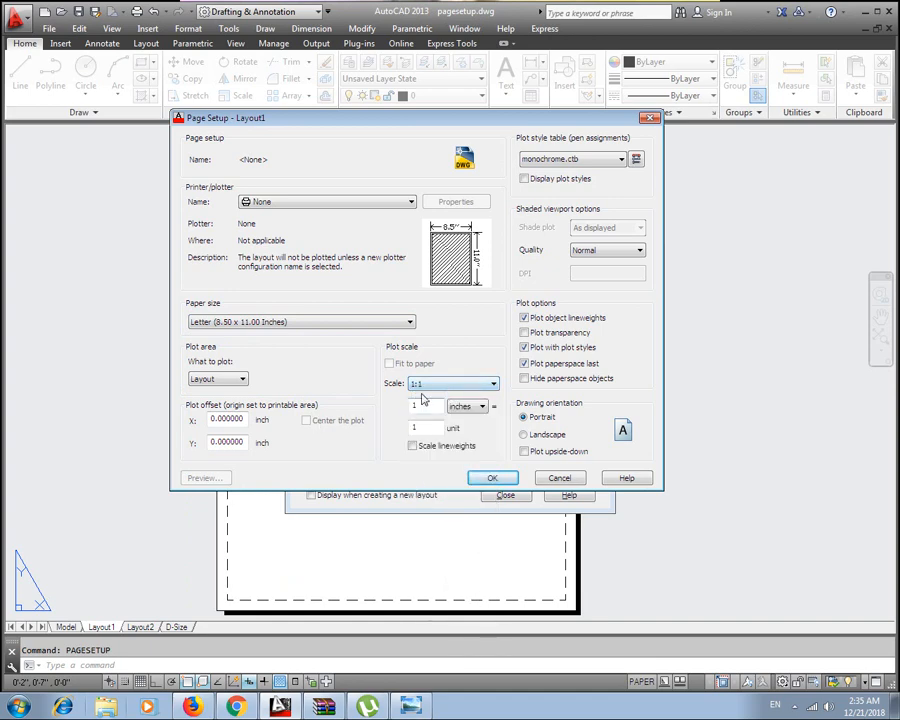
left_click(445, 386)
left_click(436, 388)
left_click(466, 408)
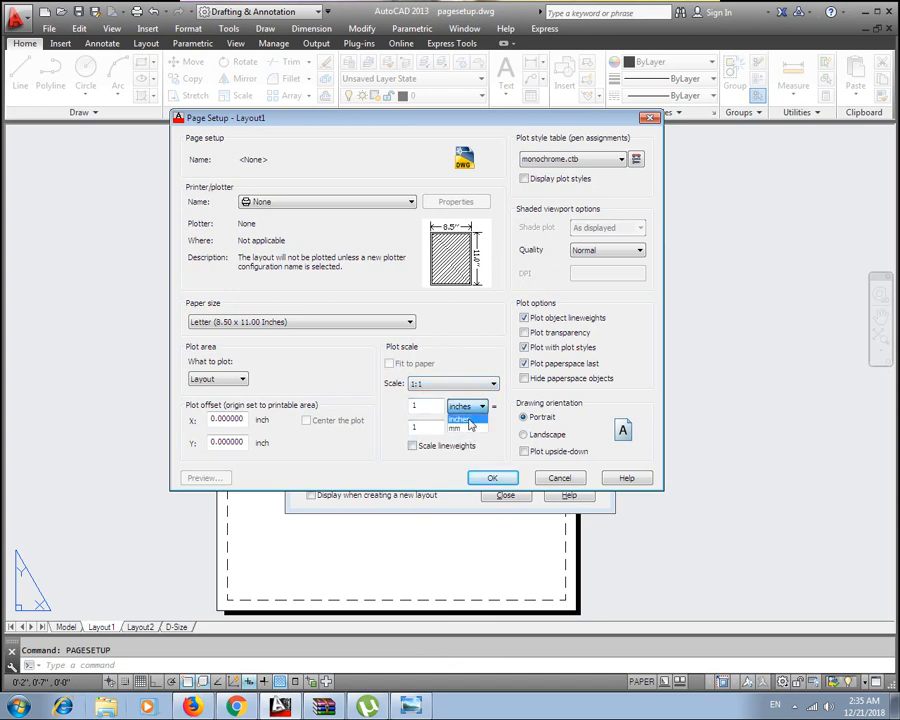
left_click(466, 418)
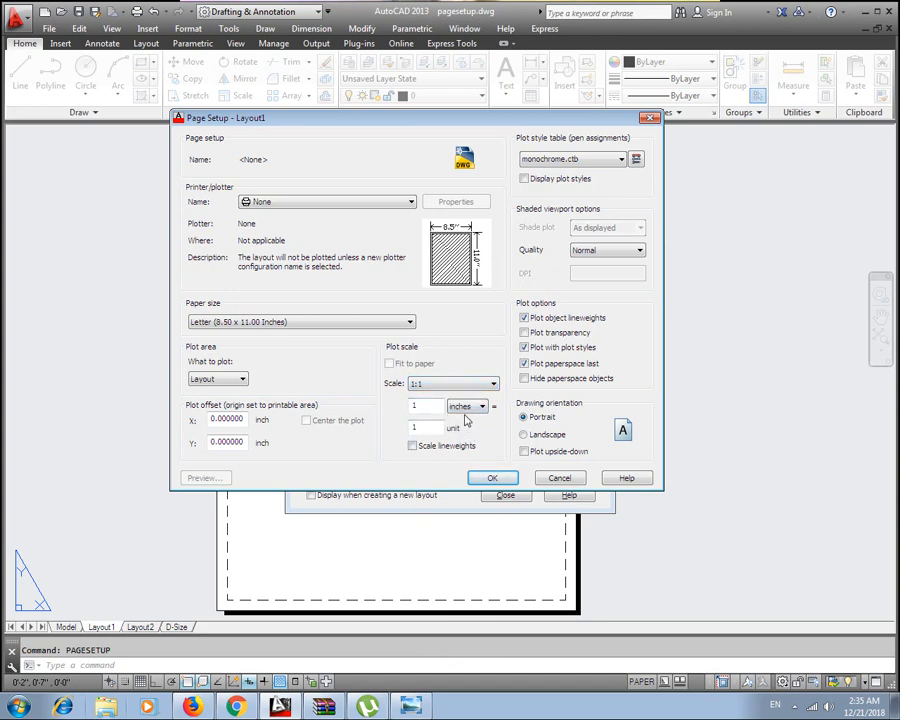
Step: Review the available plot style tables and keep monochrome.ctb for Layout1
left_click(572, 160)
left_click(574, 161)
left_click(575, 162)
left_click(577, 164)
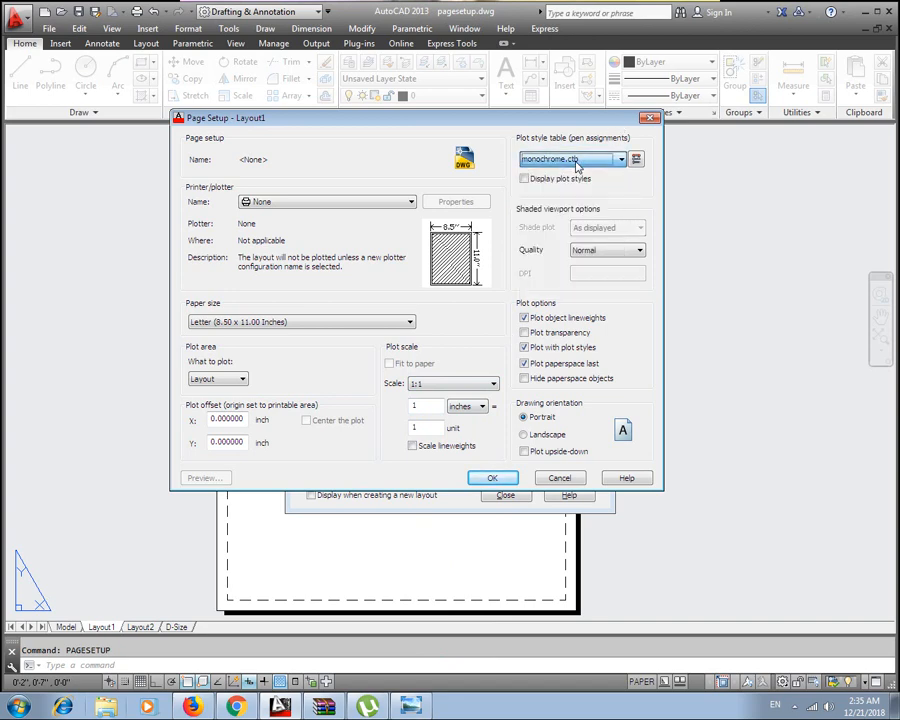
left_click(583, 164)
left_click(583, 164)
left_click(583, 164)
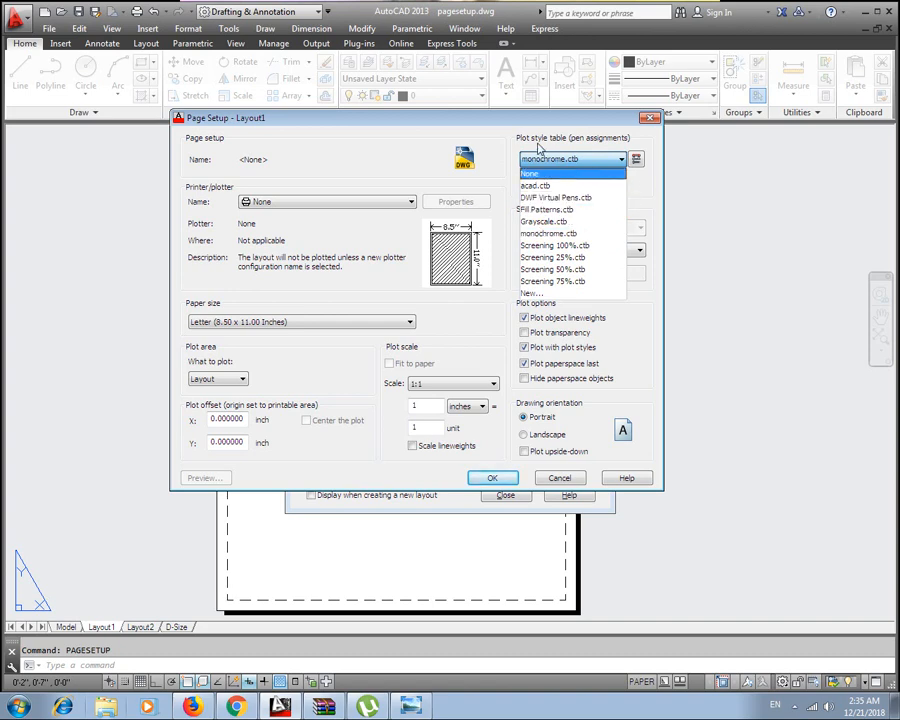
left_click(565, 159)
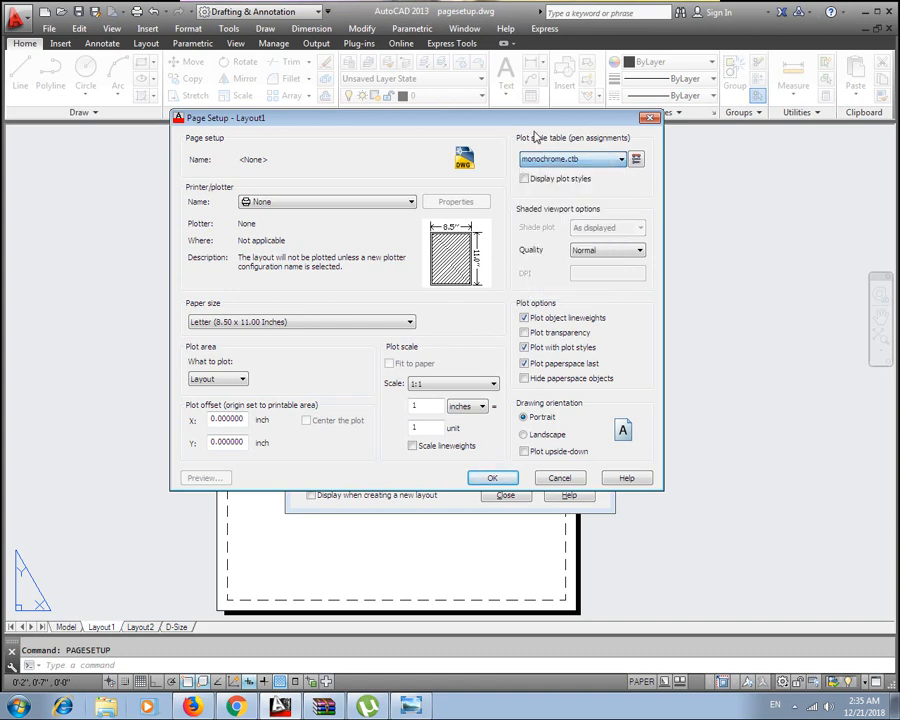
Step: Keep Layout as the plot area, accept the page setup and close the Page Setup Manager
left_click(240, 379)
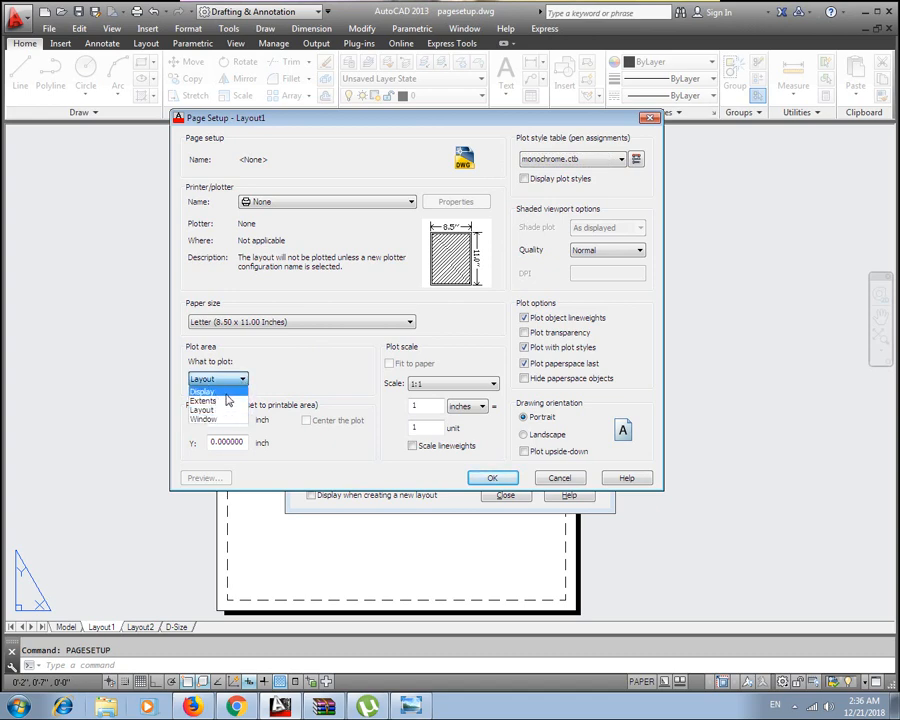
left_click(291, 353)
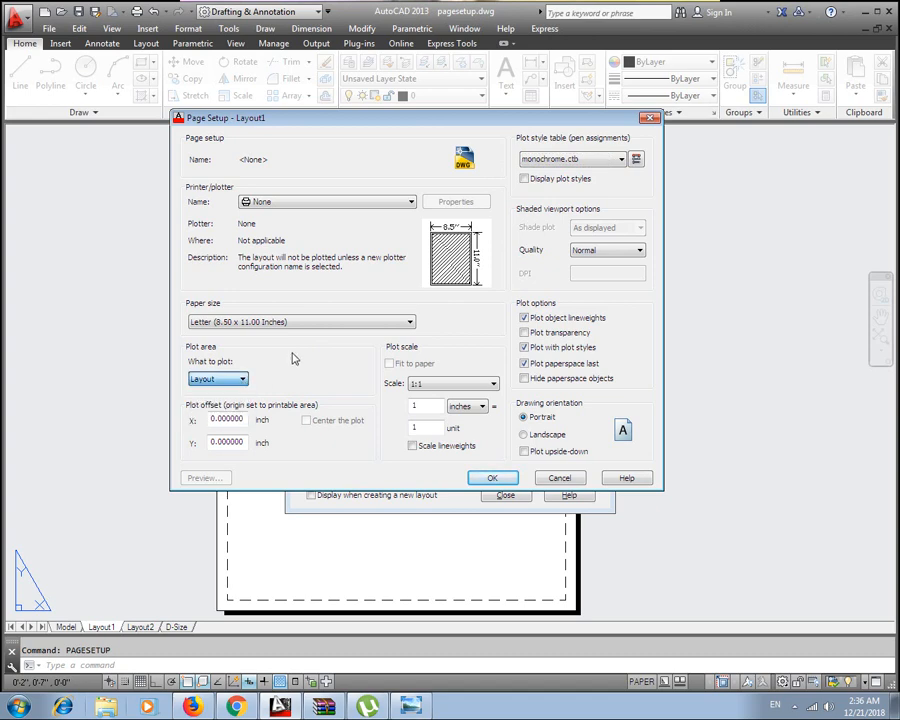
left_click(494, 478)
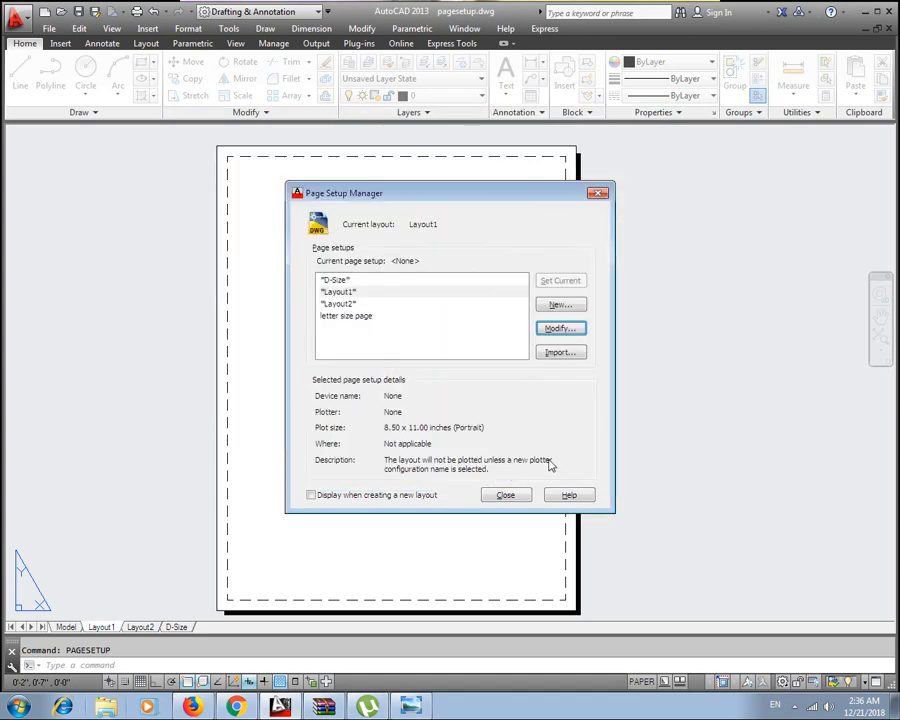
left_click(506, 495)
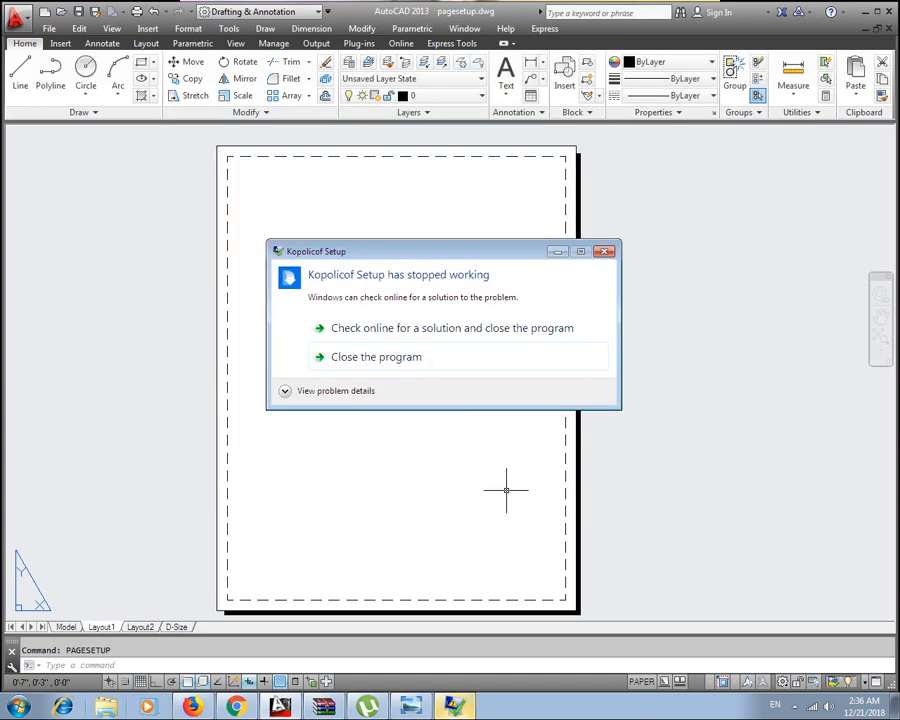
left_click(606, 252)
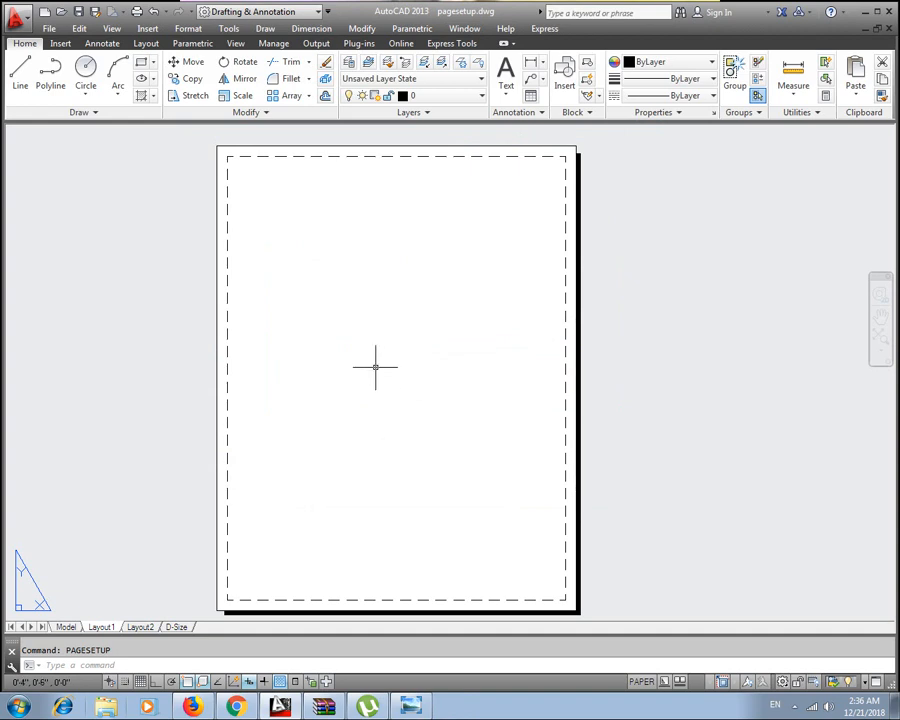
Step: Create a rectangular viewport with MVIEW, spanning opposite corners of the sheet's dashed printable area
type("m")
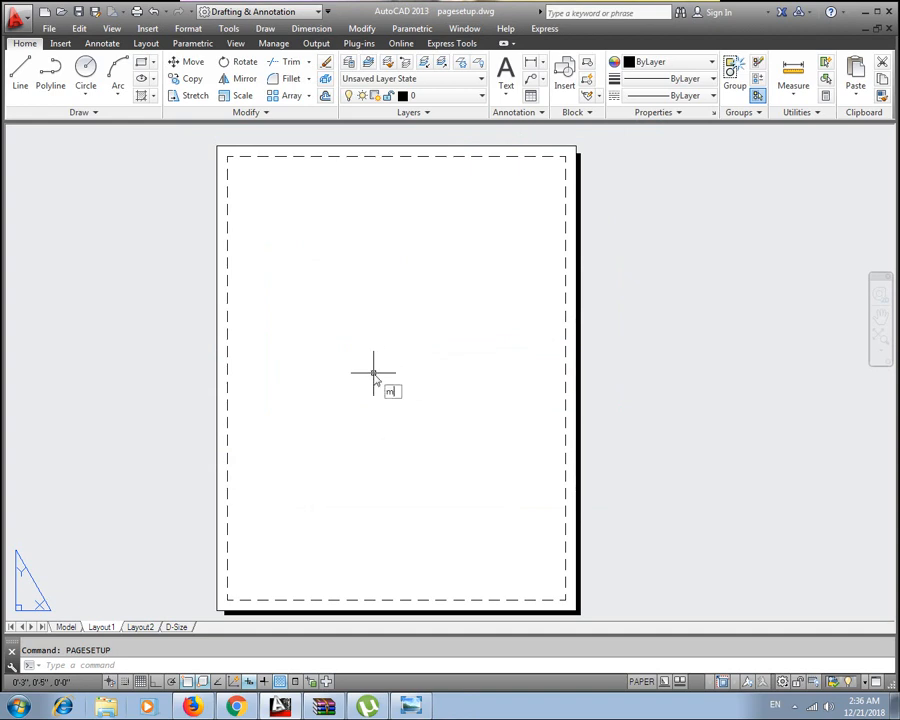
type("view")
key("Return")
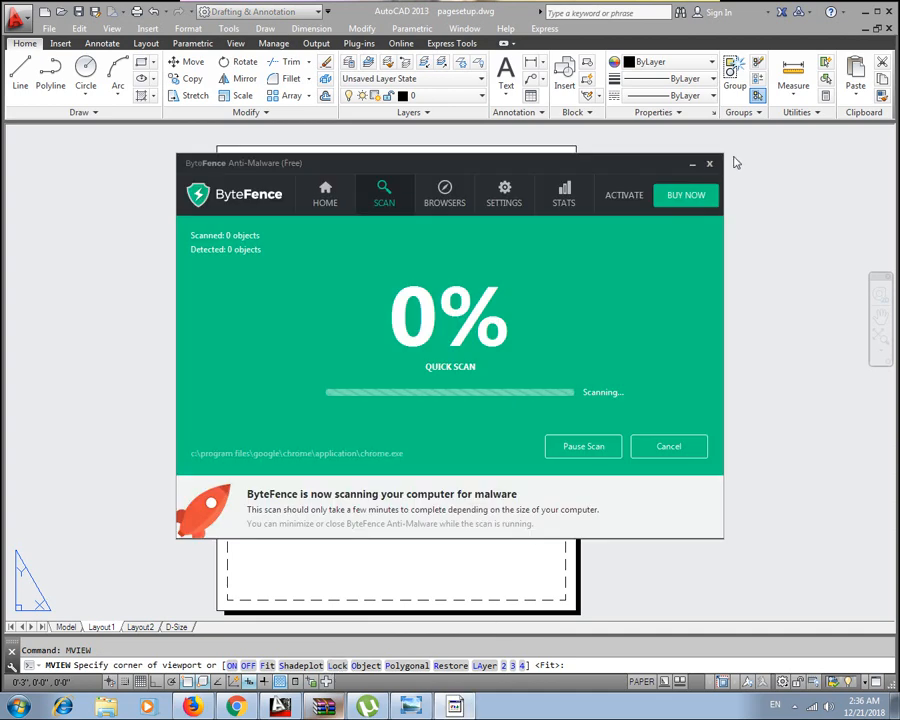
left_click(692, 164)
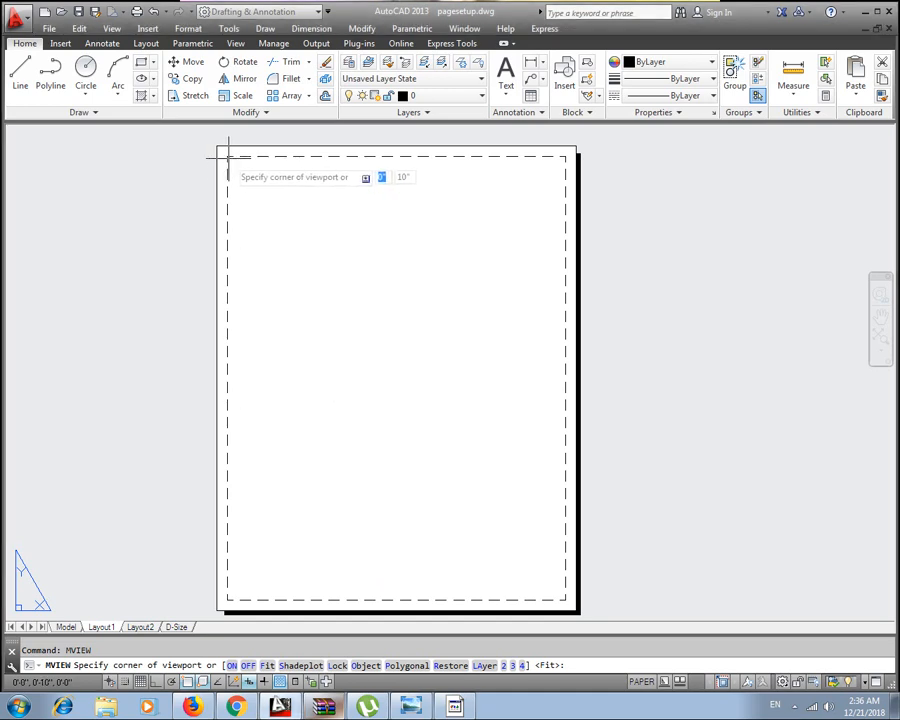
left_click(228, 157)
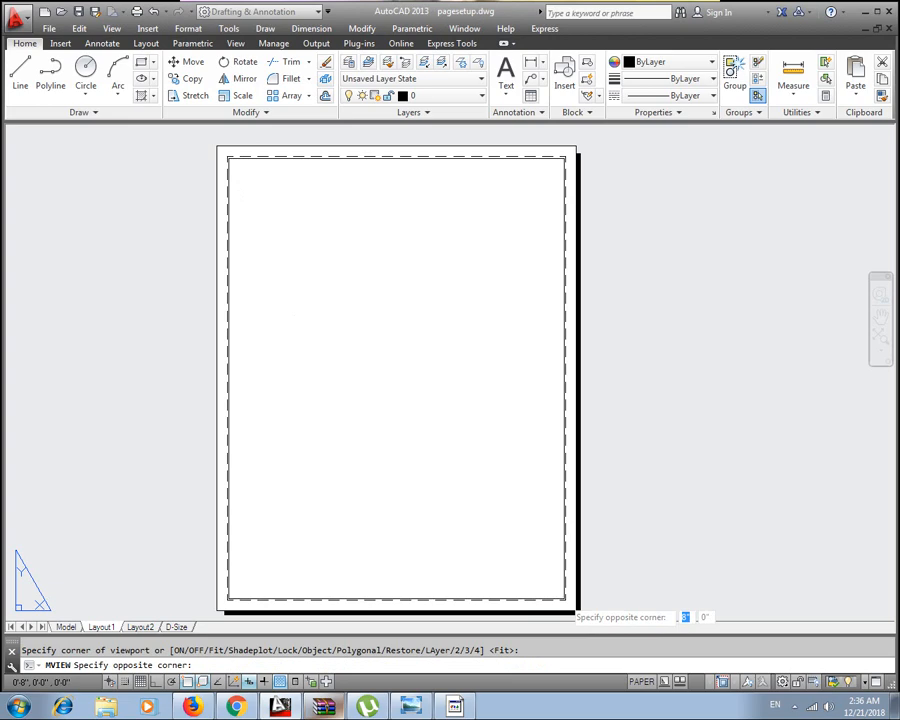
left_click(565, 600)
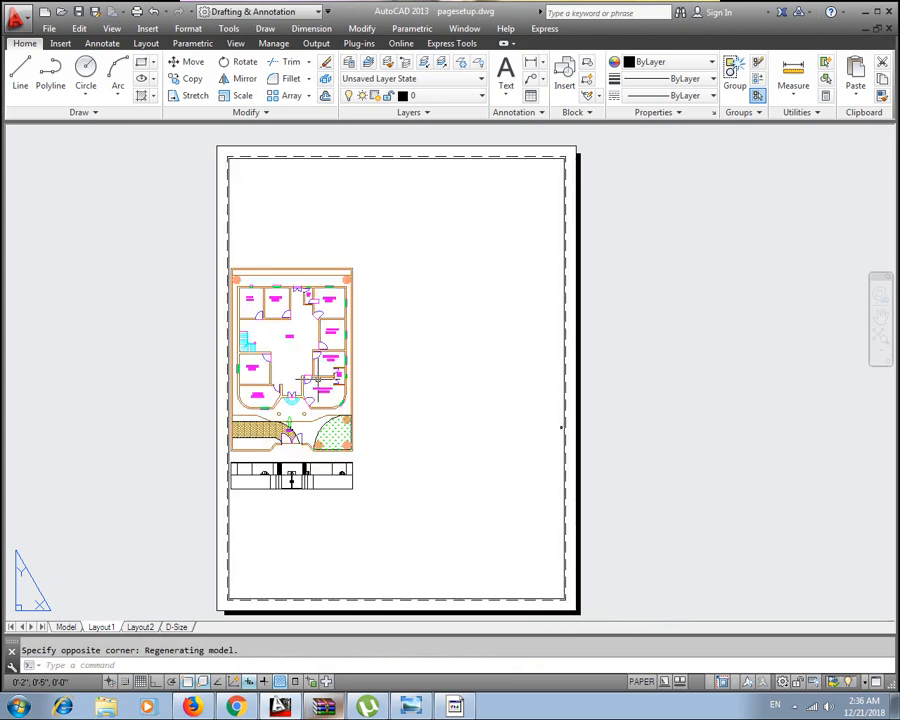
Step: Activate the full-page viewport and bring the small title-block frame in model space into view
scroll(410, 385, "down", 1)
scroll(415, 392, "up", 1)
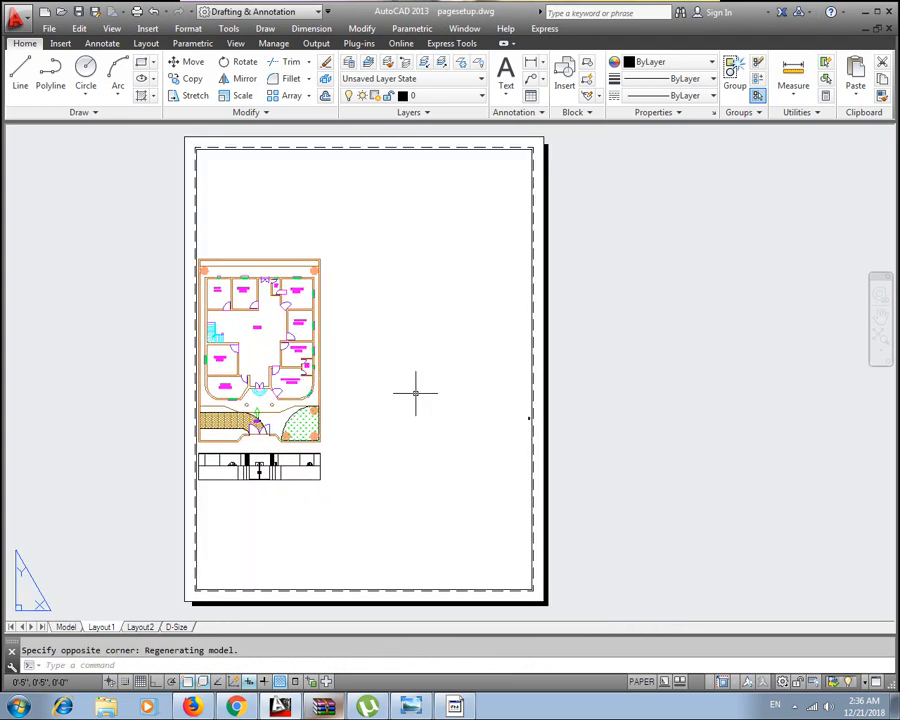
double_click(387, 316)
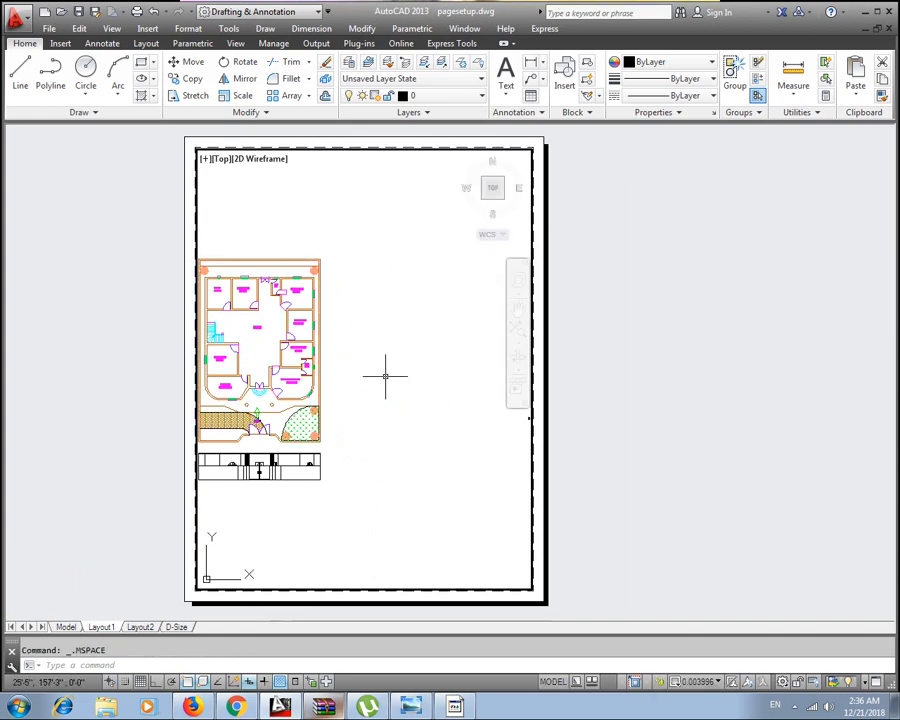
scroll(435, 414, "up", 3)
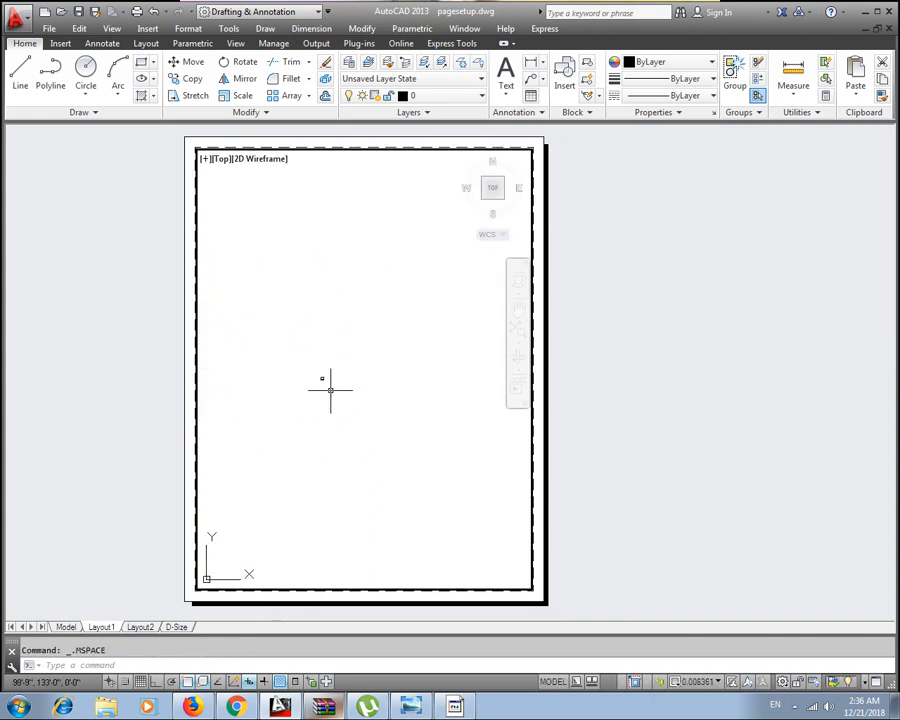
scroll(330, 390, "up", 7)
mouse_move(293, 328)
middle_mouse_down()
mouse_move(486, 428)
mouse_move(522, 436)
middle_mouse_up()
scroll(475, 400, "up", 2)
middle_click_drag(454, 372, 364, 375)
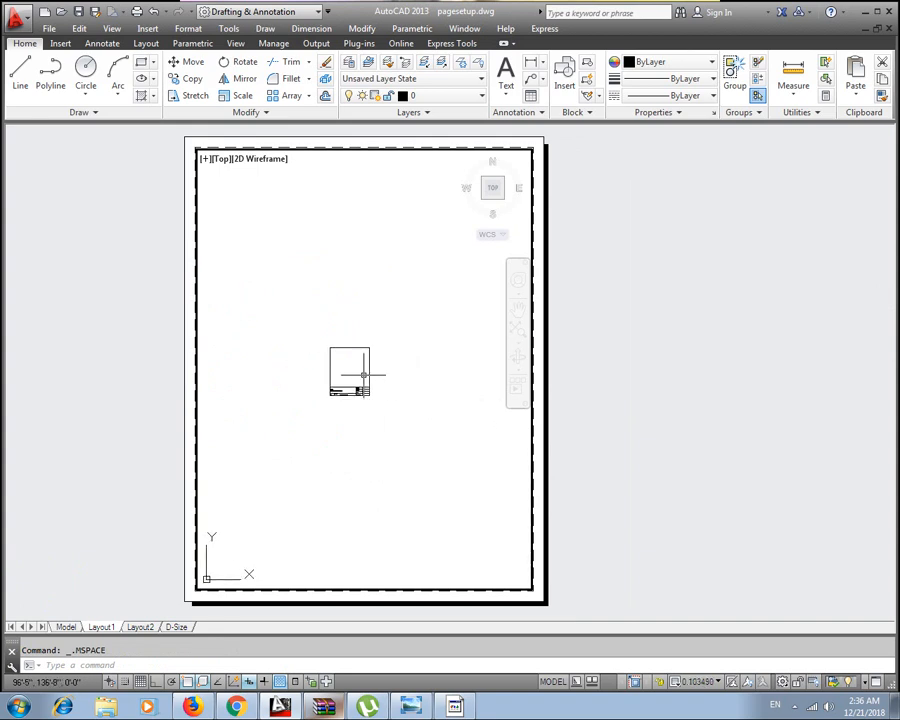
scroll(363, 375, "up", 1)
Step: Fit the title-block frame to the full-page viewport with Zoom Object and return to paper space
type("z")
key("Return")
type("o")
key("Return")
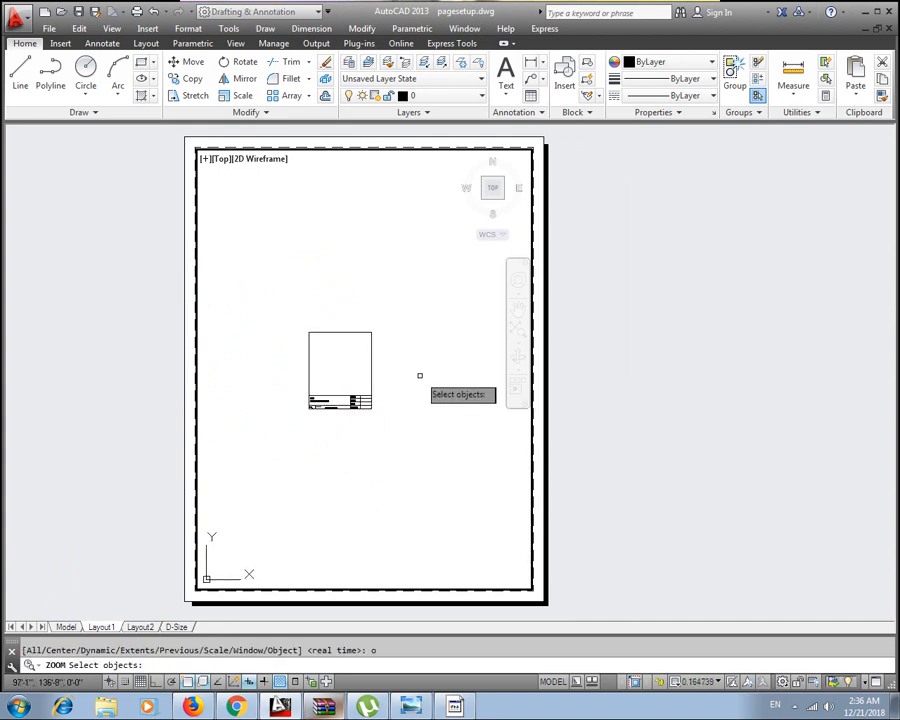
left_click(376, 324)
left_click(305, 414)
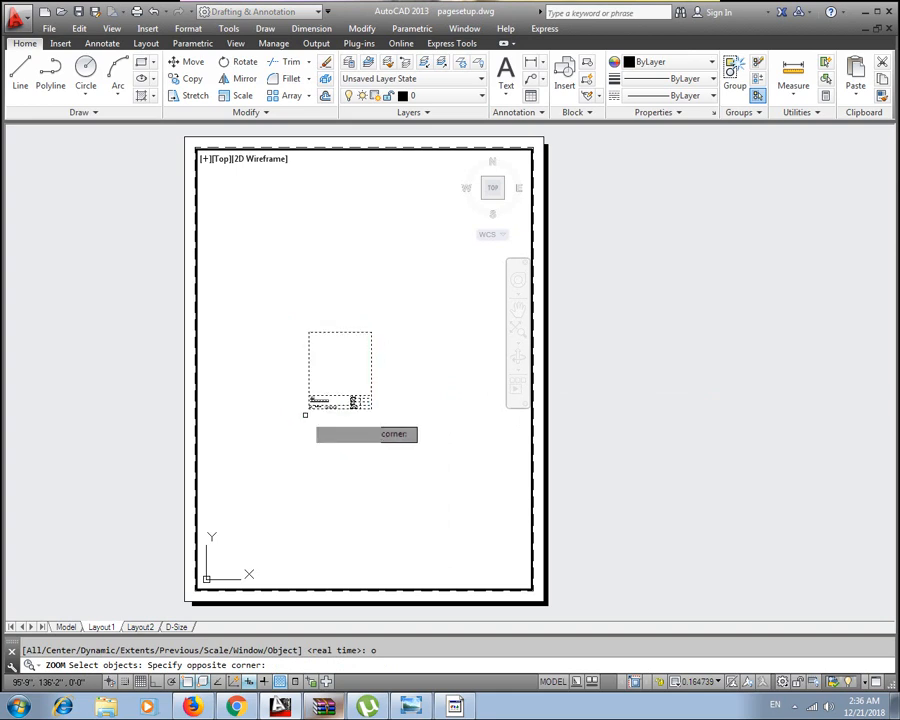
key("Return")
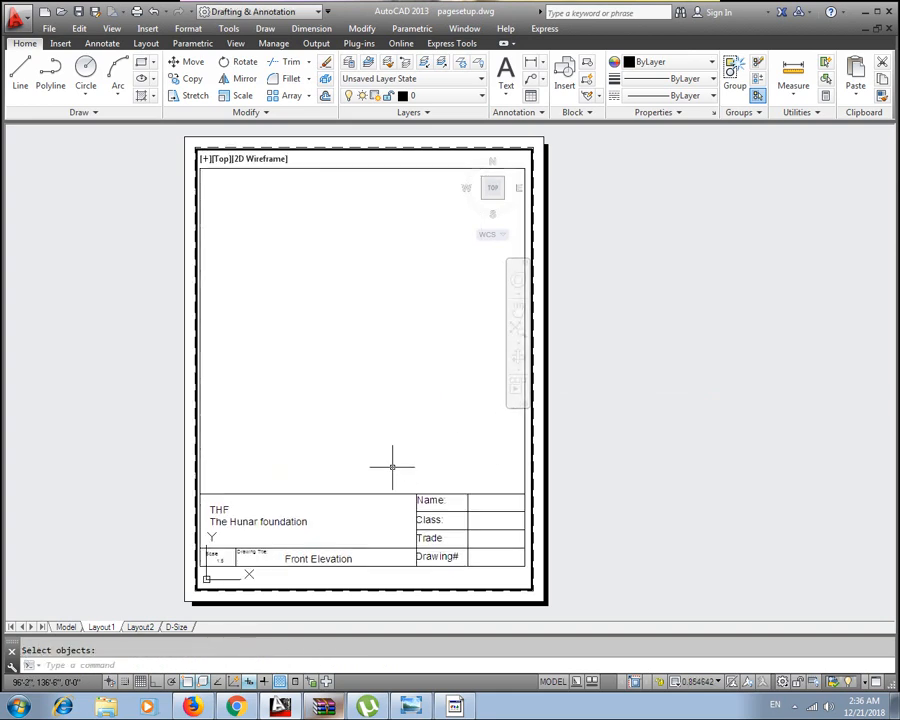
double_click(537, 520)
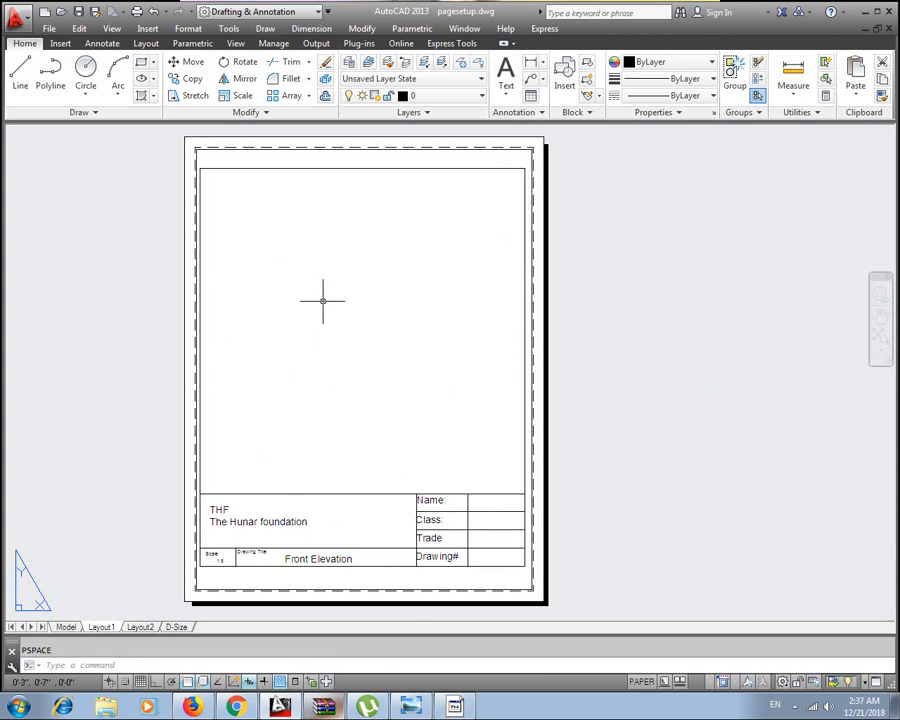
Step: Create a second rectangular viewport with MVIEW, covering the empty drawing area above the title block
type("mview")
key("Return")
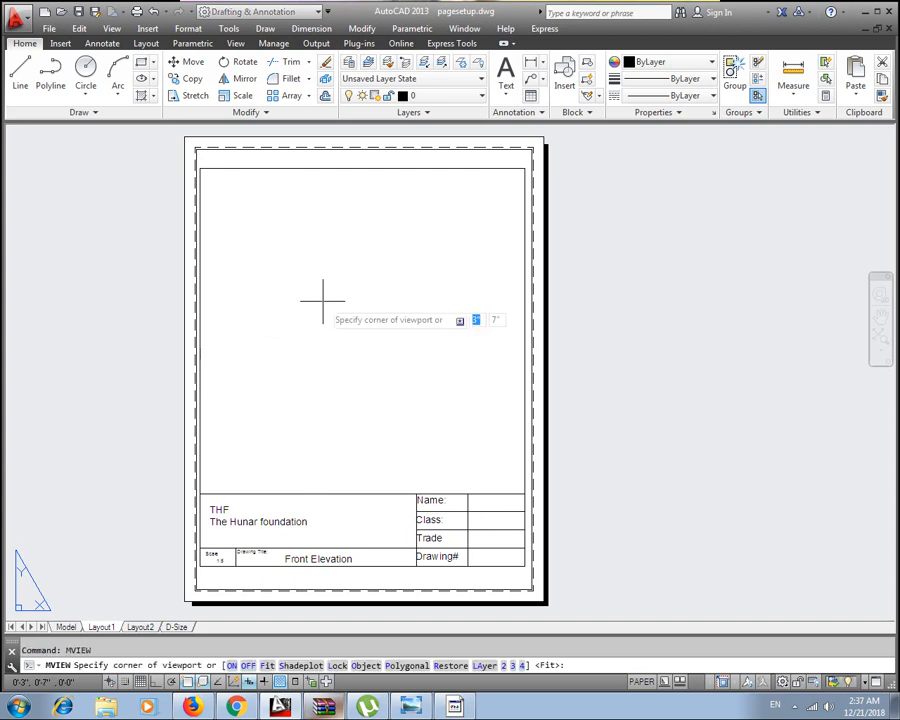
left_click(200, 168)
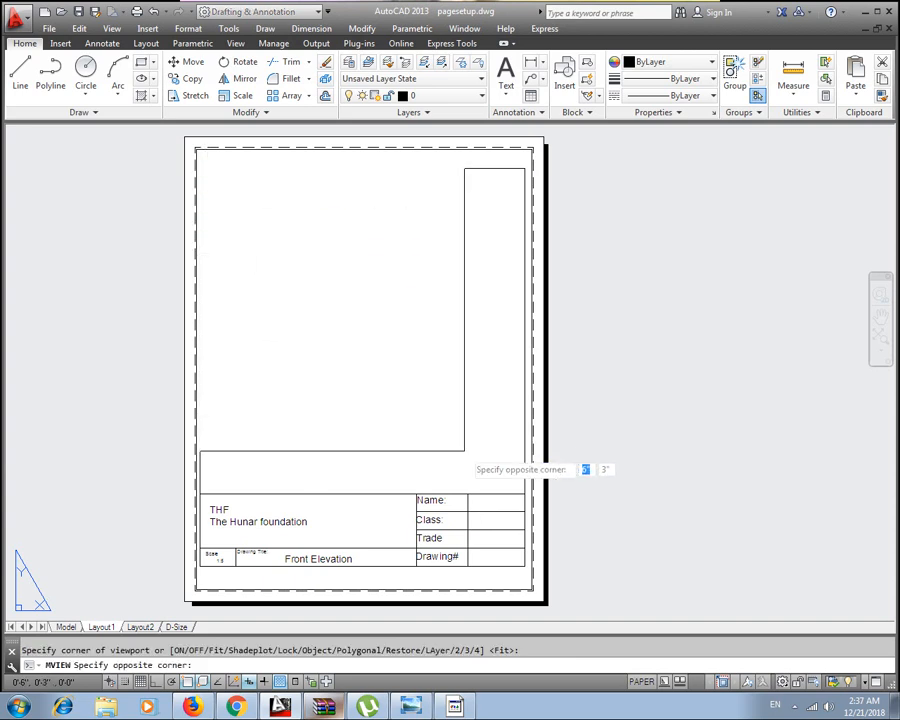
left_click(524, 493)
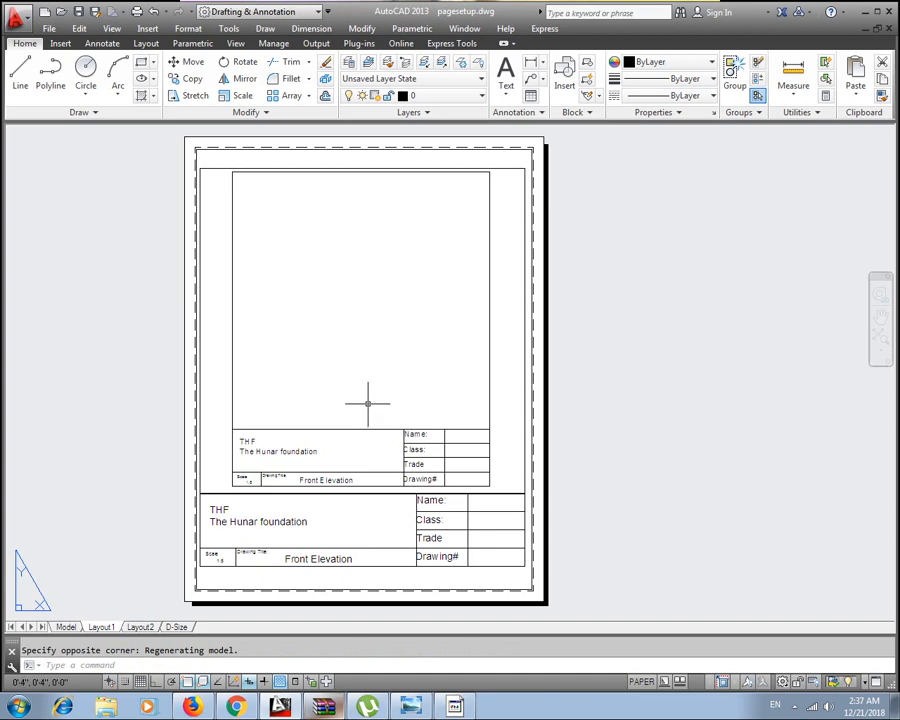
Step: Activate the new viewport above the title block and show the whole drawing in it with Zoom All
double_click(330, 298)
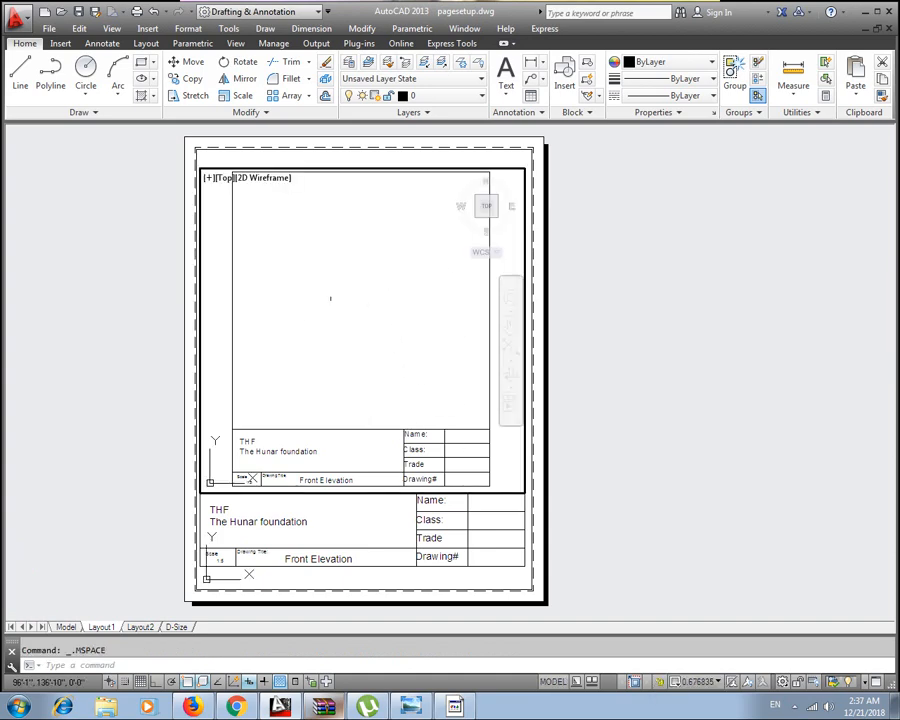
scroll(350, 388, "down", 4)
middle_click_drag(355, 378, 400, 359)
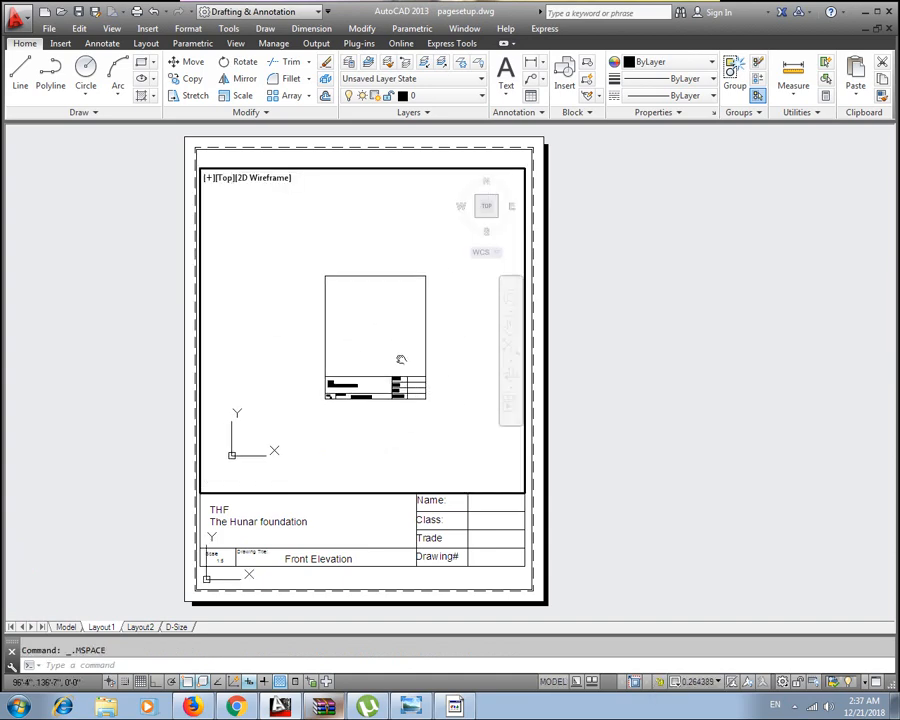
scroll(380, 360, "up", 3)
scroll(366, 364, "down", 5)
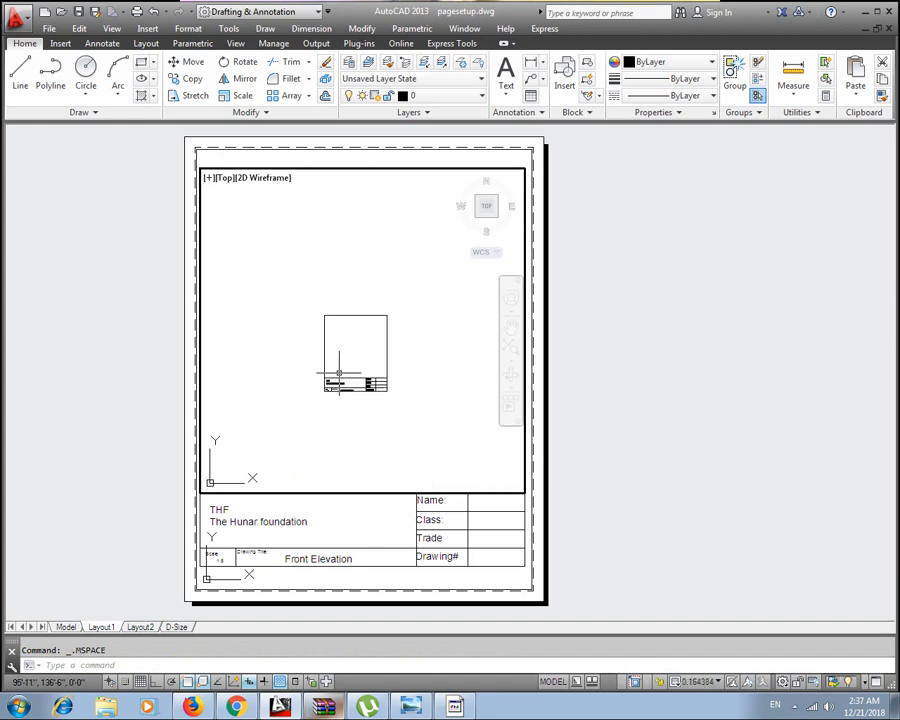
type("z")
key("Return")
type("a")
key("Return")
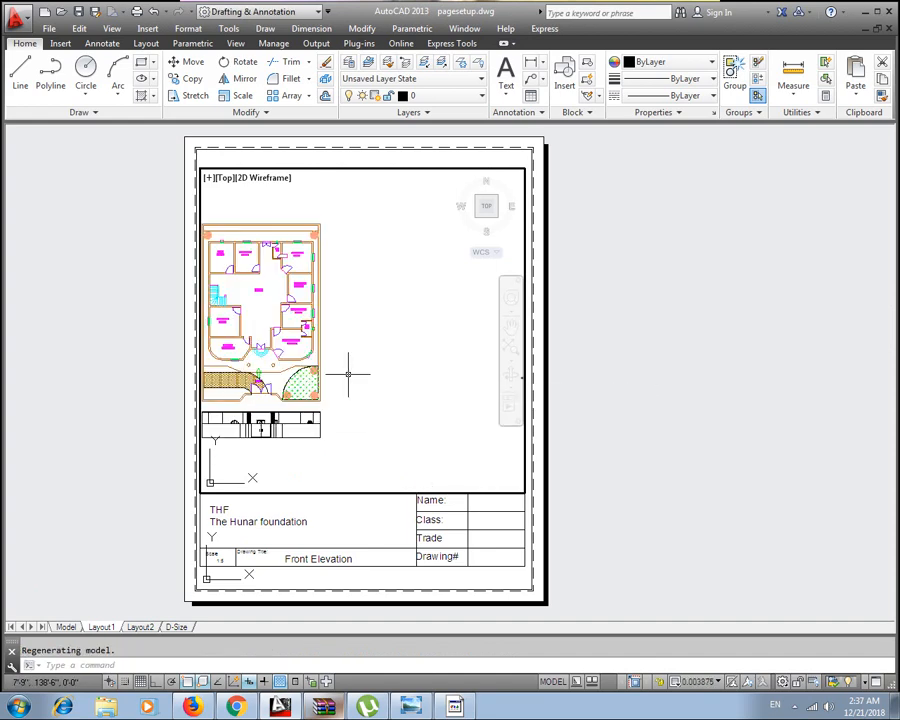
Step: Center the house plan and its front elevation inside the viewport above the title block
scroll(352, 380, "down", 2)
mouse_move(347, 376)
middle_mouse_down()
mouse_move(442, 368)
mouse_move(408, 368)
mouse_move(397, 378)
middle_mouse_up()
scroll(386, 368, "up", 2)
middle_click_drag(381, 327, 355, 314)
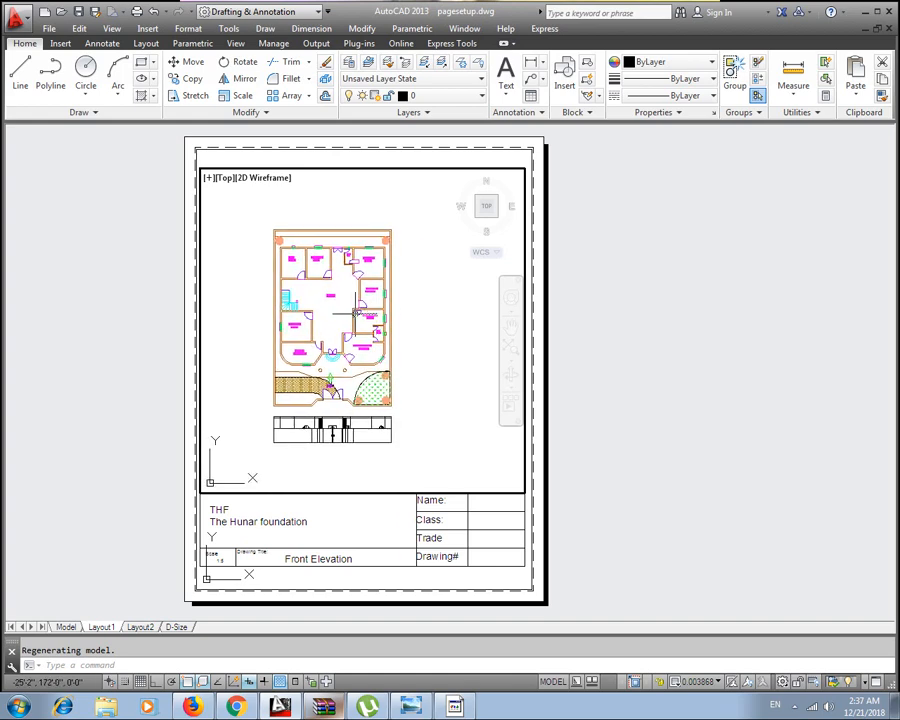
scroll(345, 312, "up", 3)
scroll(390, 356, "down", 3)
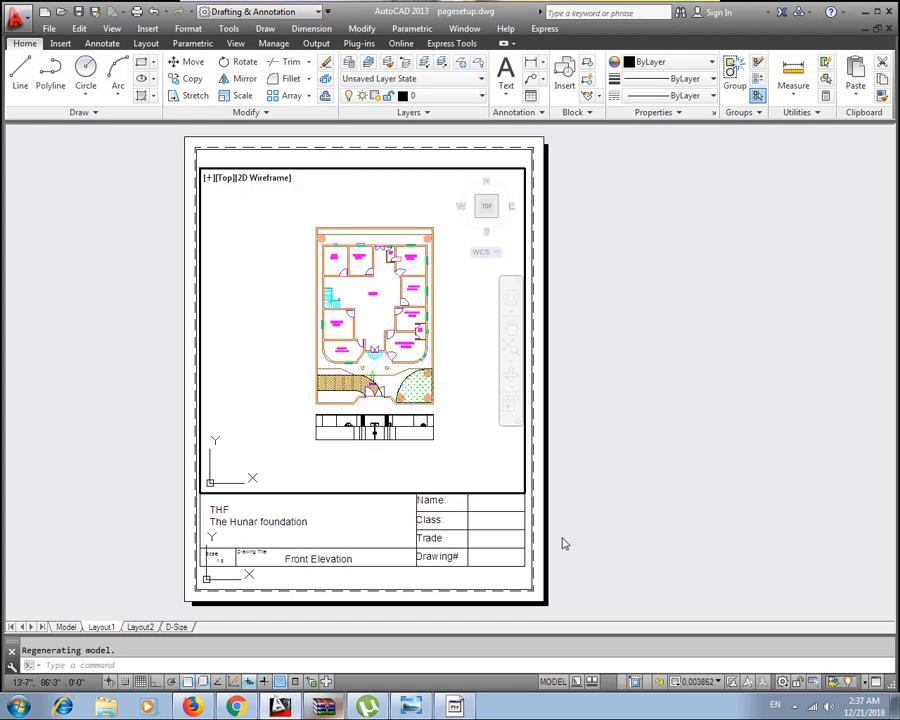
Step: Try the scales 1:100, 1/8" = 1'-0" and 3/32" = 1'-0" on the house plan viewport
left_click(711, 682)
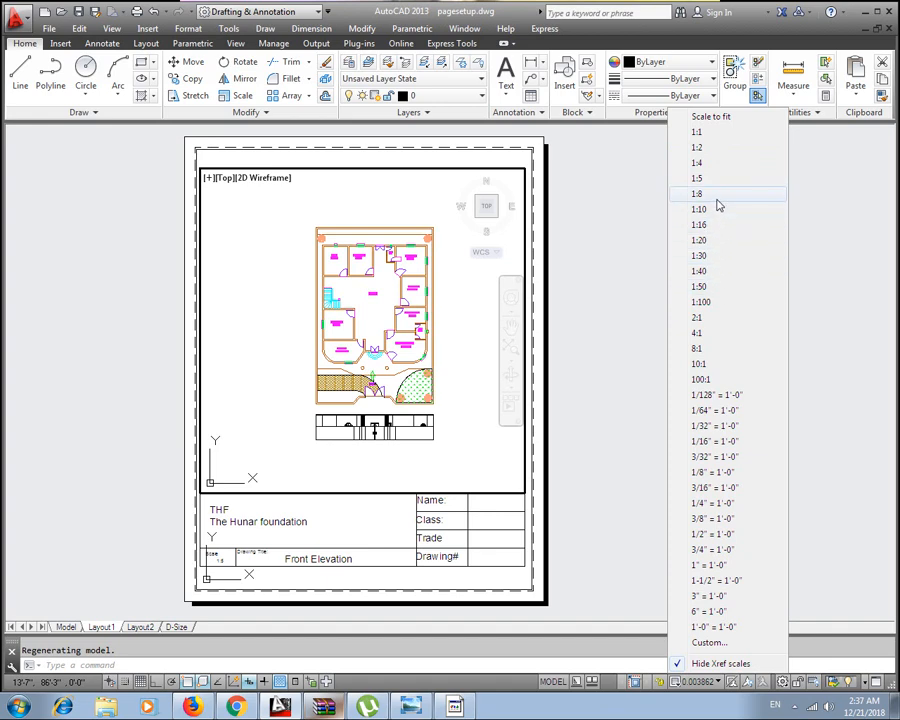
left_click(726, 304)
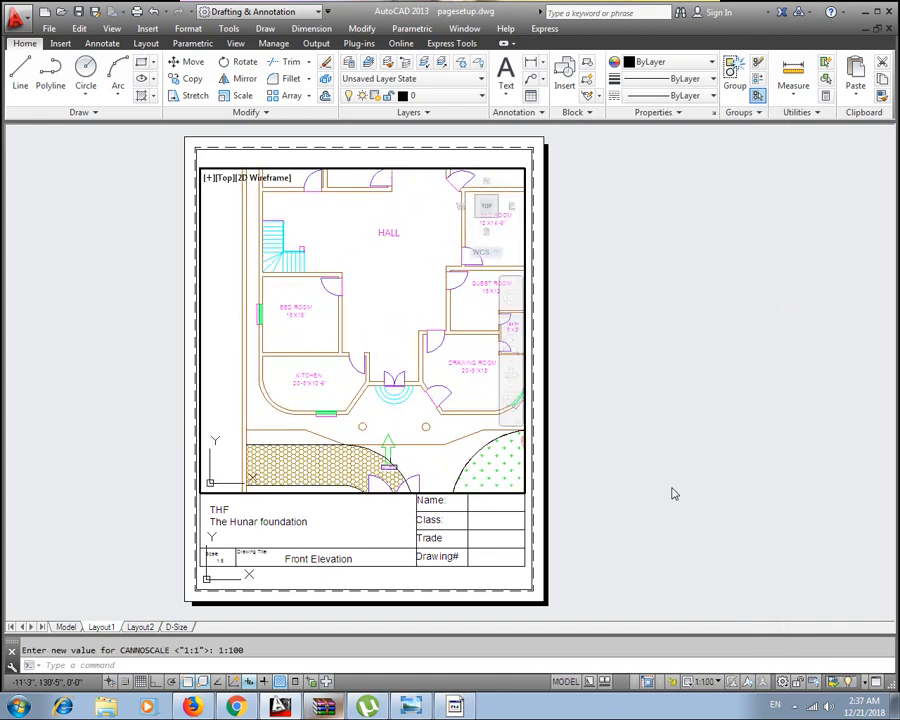
left_click(716, 688)
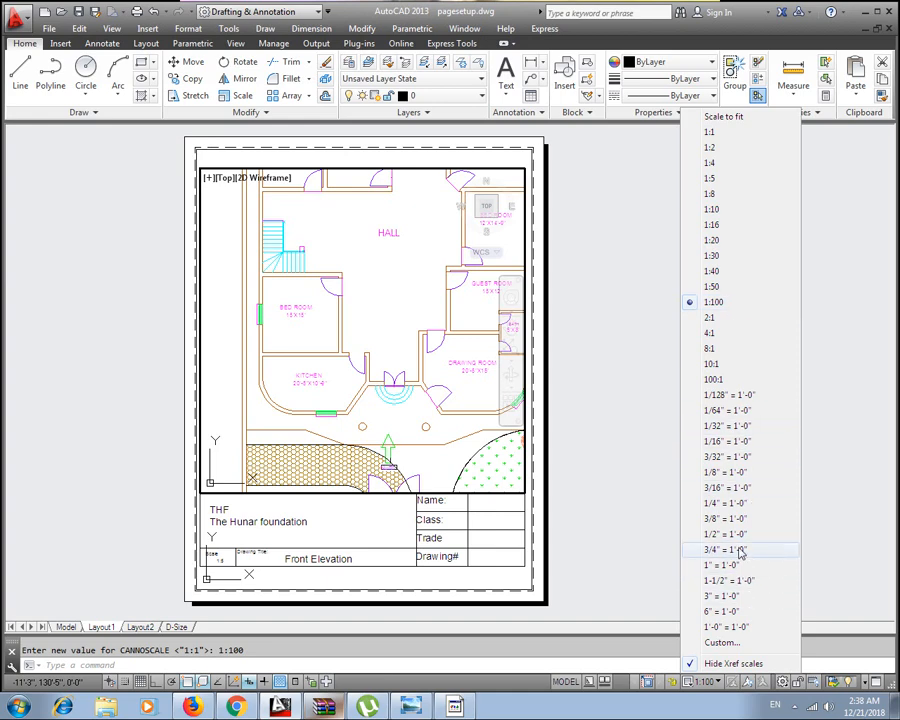
left_click(752, 476)
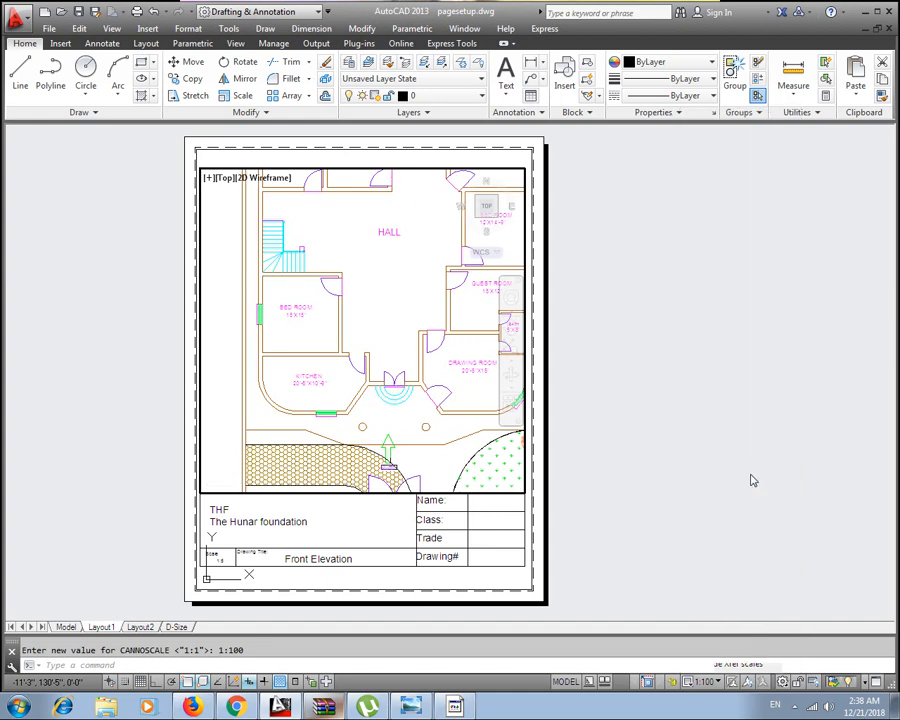
left_click(698, 682)
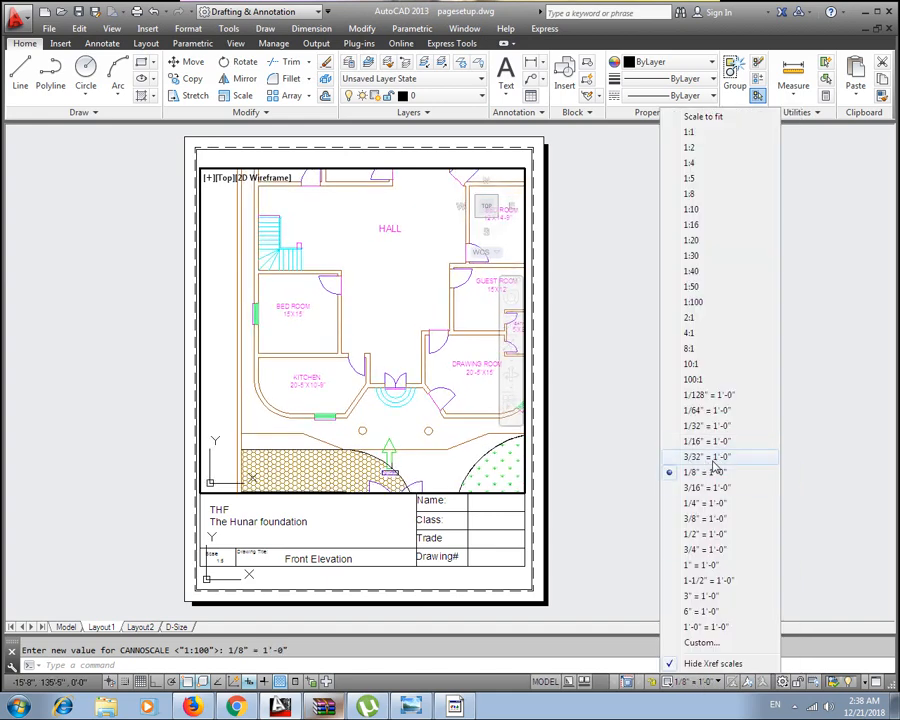
left_click(730, 460)
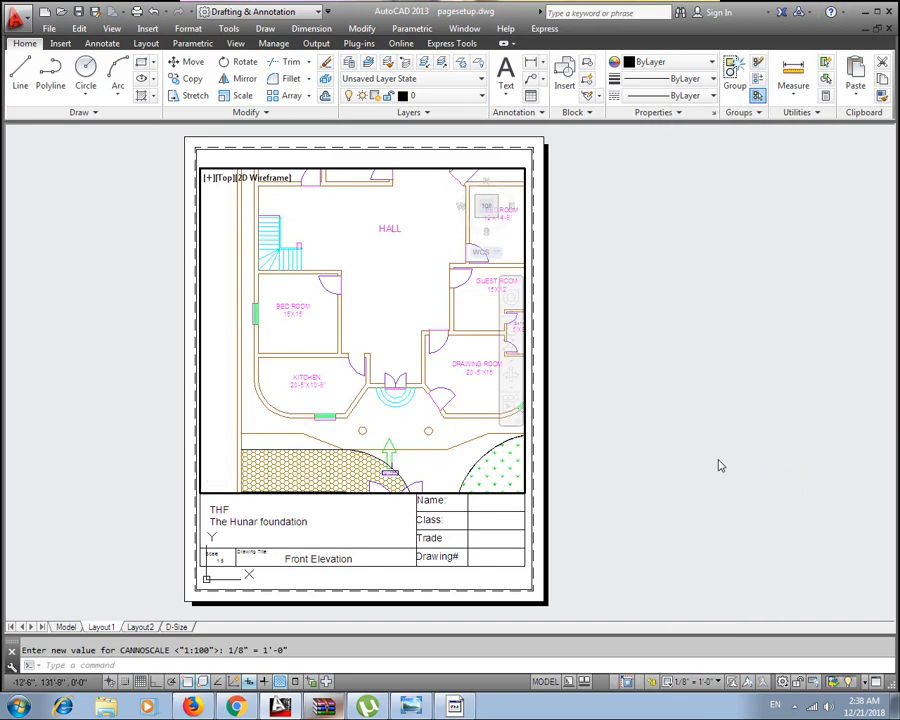
Step: Set the house plan viewport's scale to 1/16" = 1'-0" and position the plan and elevation fully inside it
left_click(704, 680)
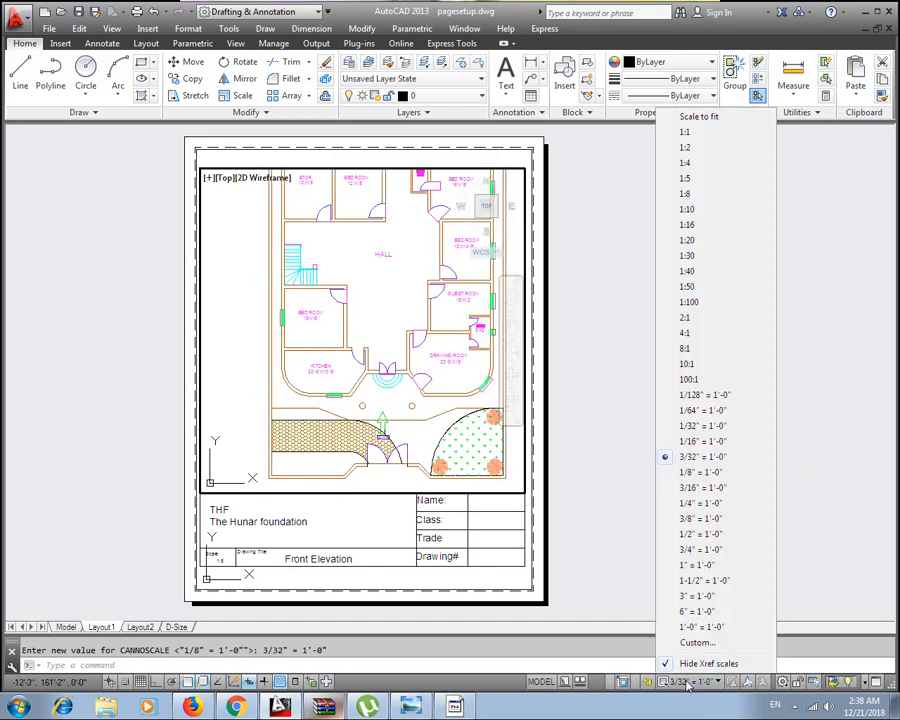
left_click(714, 456)
left_click(706, 448)
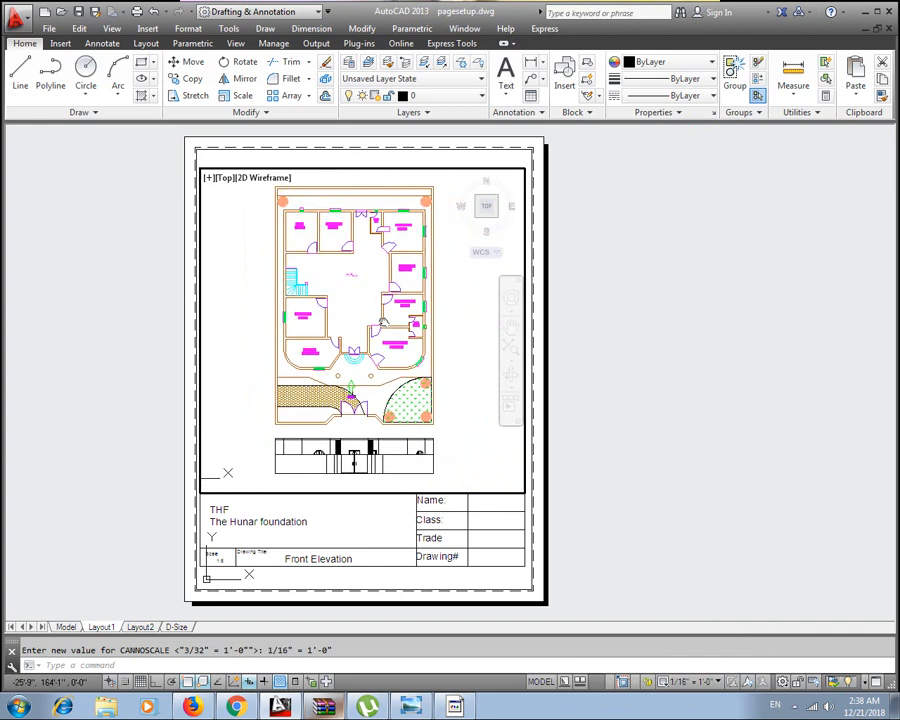
Step: Try the viewport scales 1/32" = 1'-0" and 1/64" = 1'-0", and restore 1/16" = 1'-0"
left_click(706, 684)
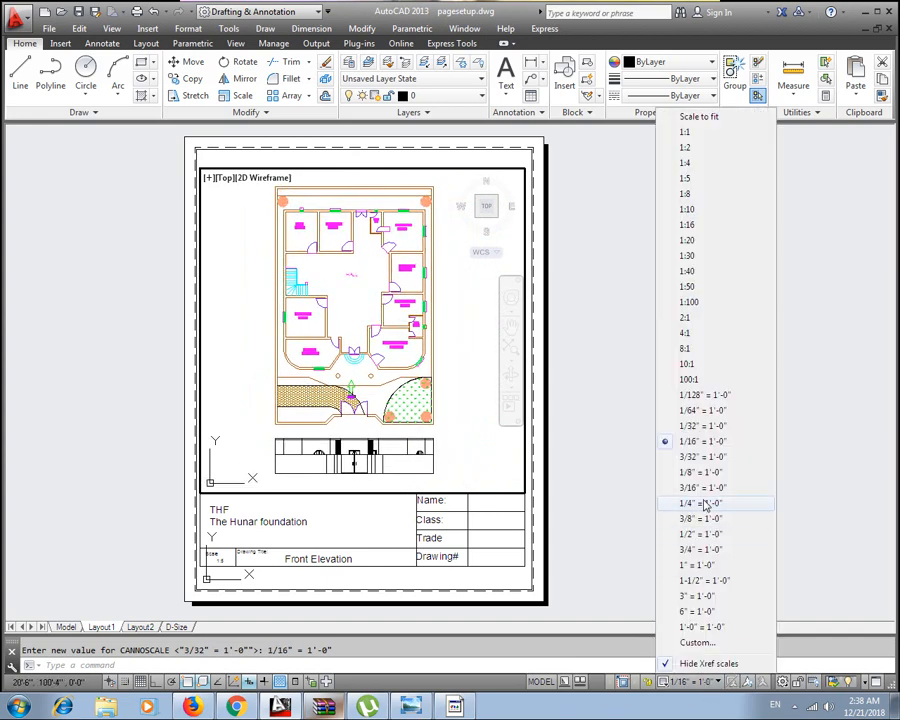
left_click(706, 428)
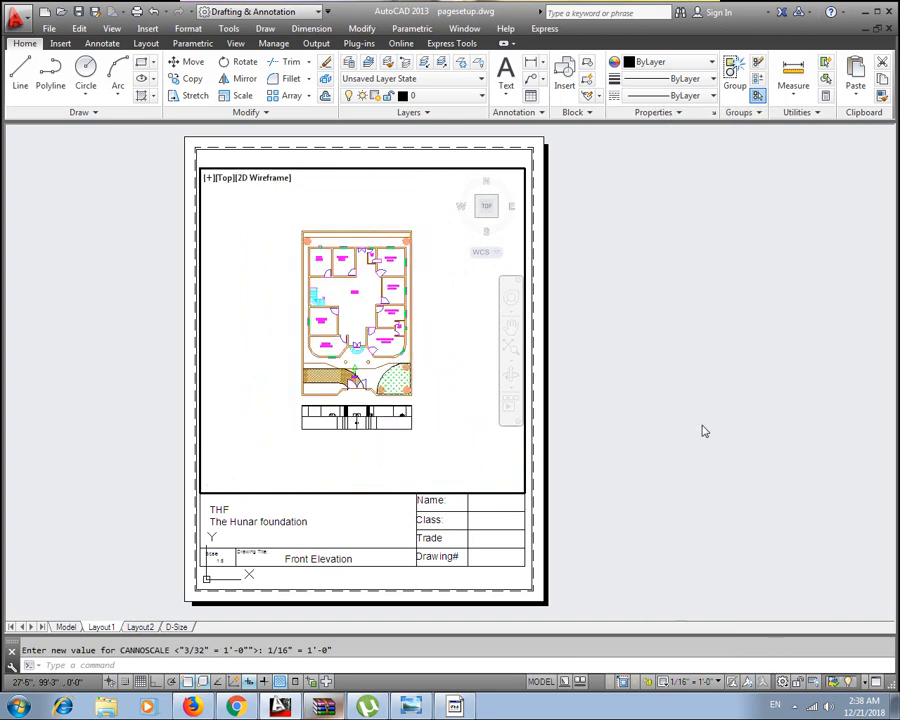
left_click(690, 682)
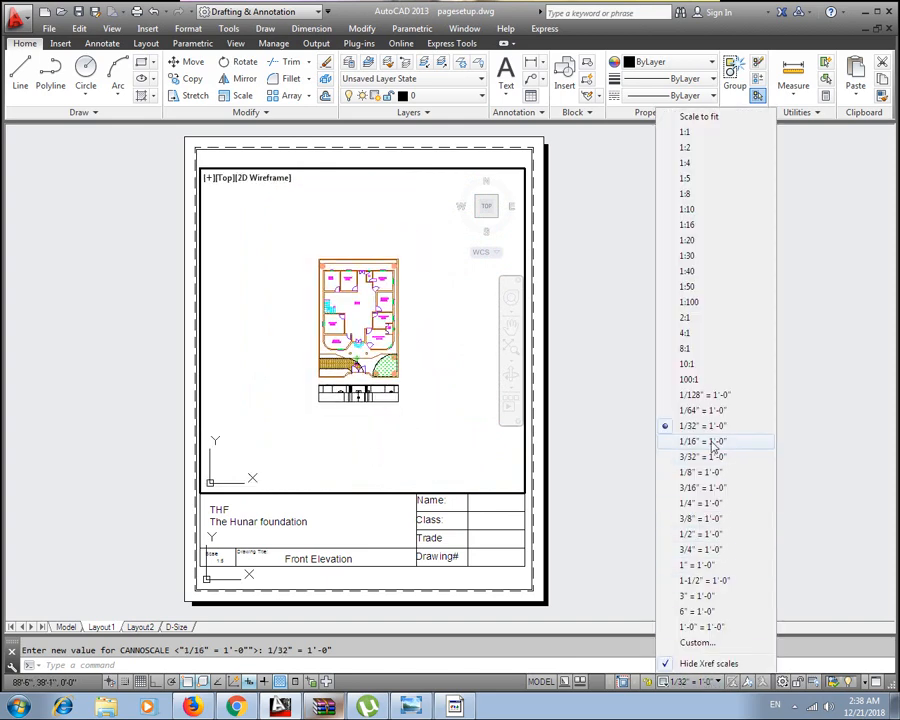
left_click(700, 410)
left_click(708, 684)
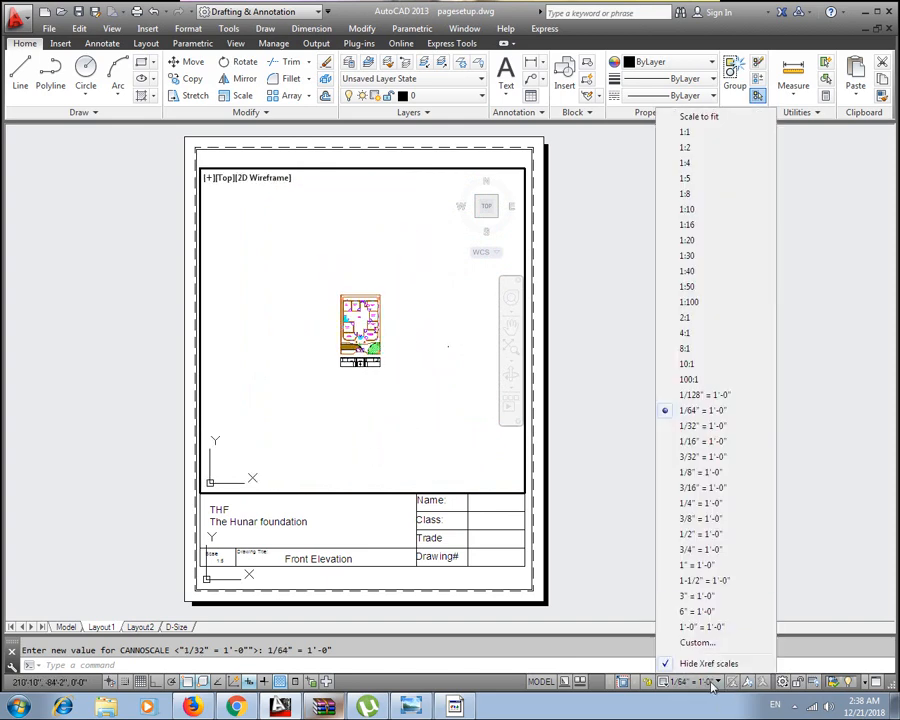
left_click(721, 446)
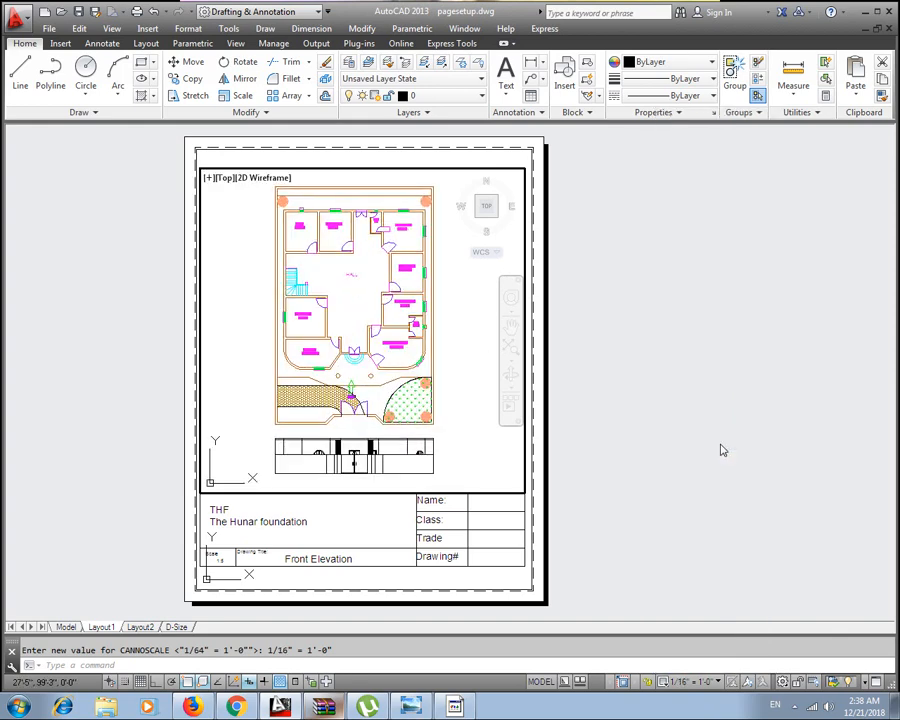
left_click(714, 686)
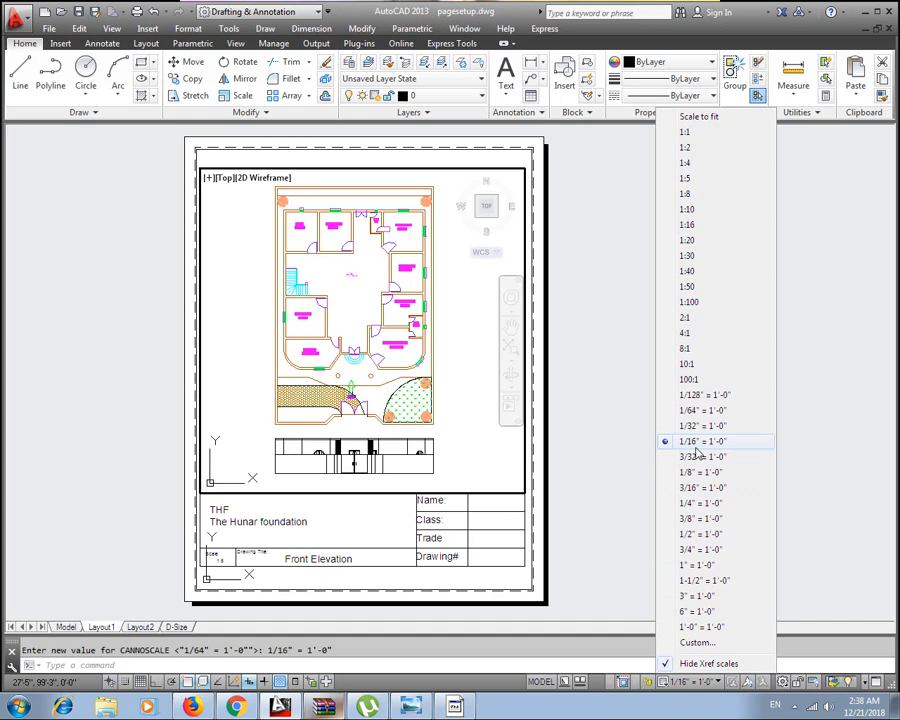
left_click(617, 352)
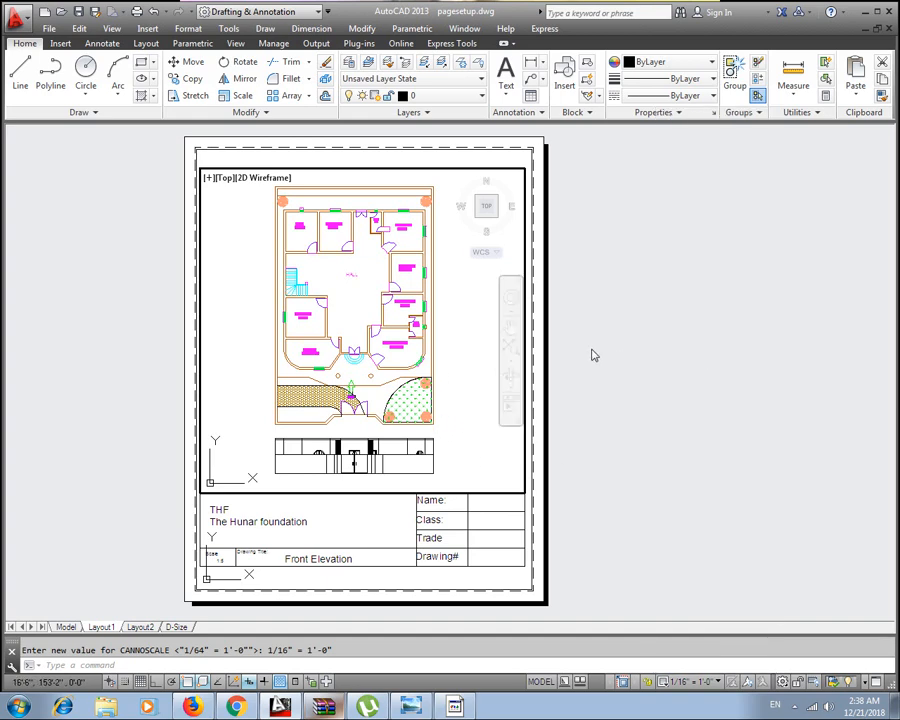
Step: Switch to paper space, reactivate the house plan viewport and maximize it
double_click(587, 332)
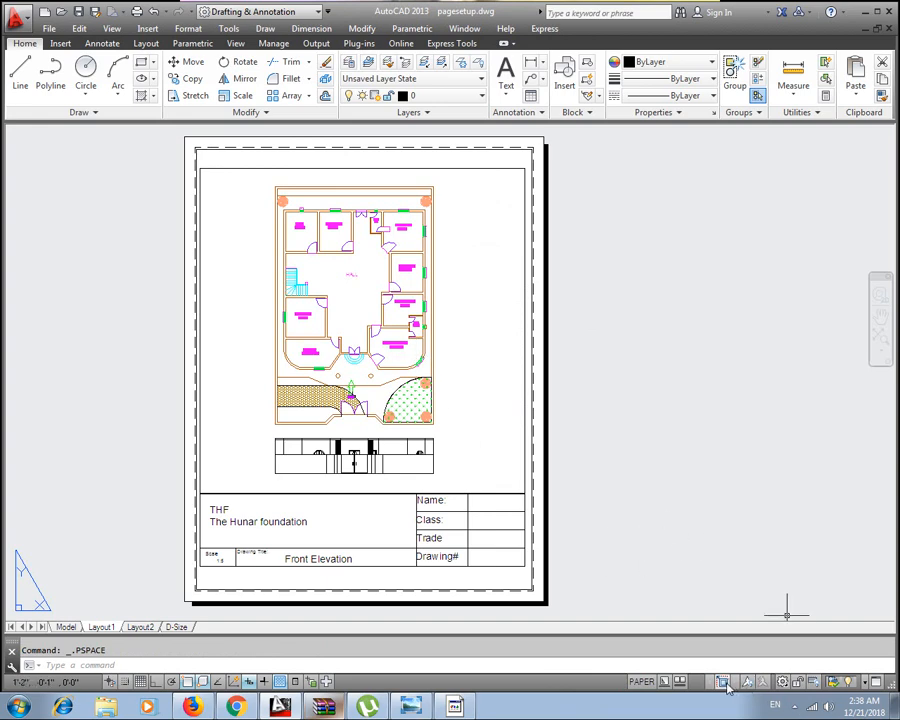
double_click(428, 377)
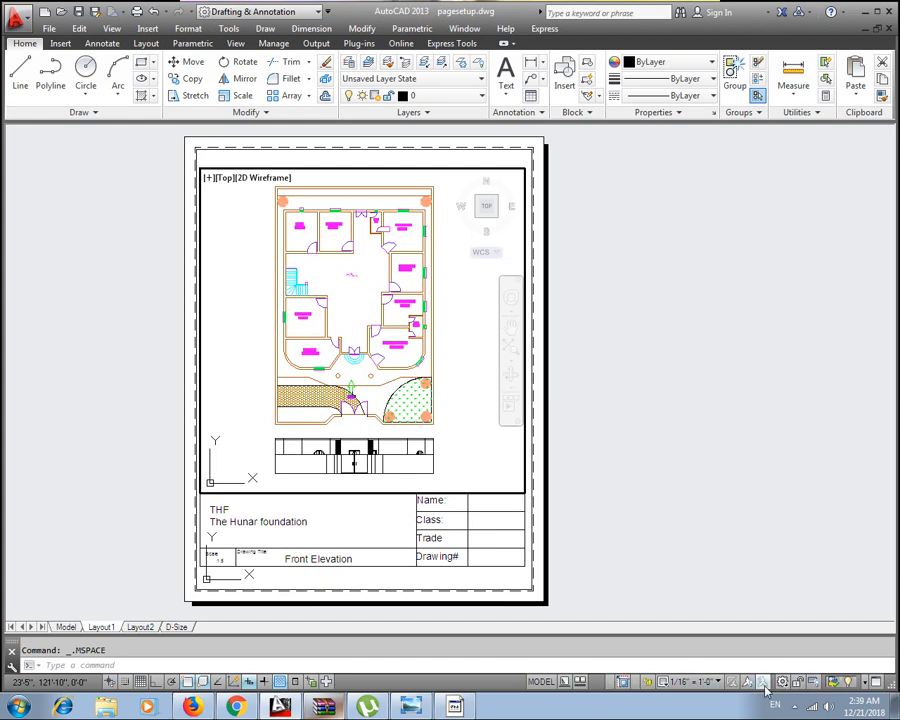
left_click(622, 682)
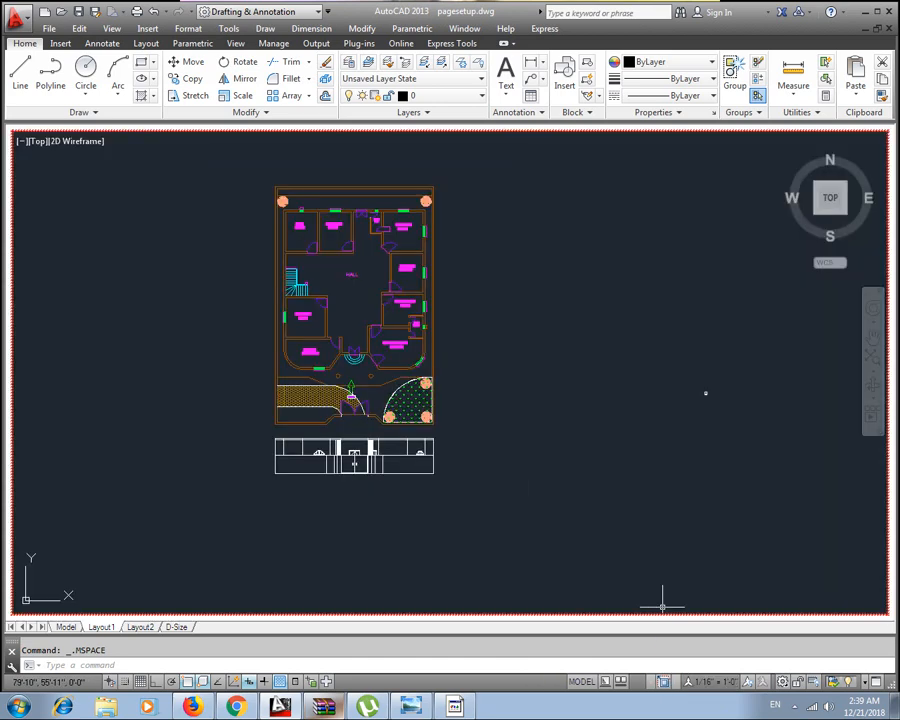
Step: Restore the maximized house plan viewport to the Layout1 sheet and switch to paper space
left_click(662, 682)
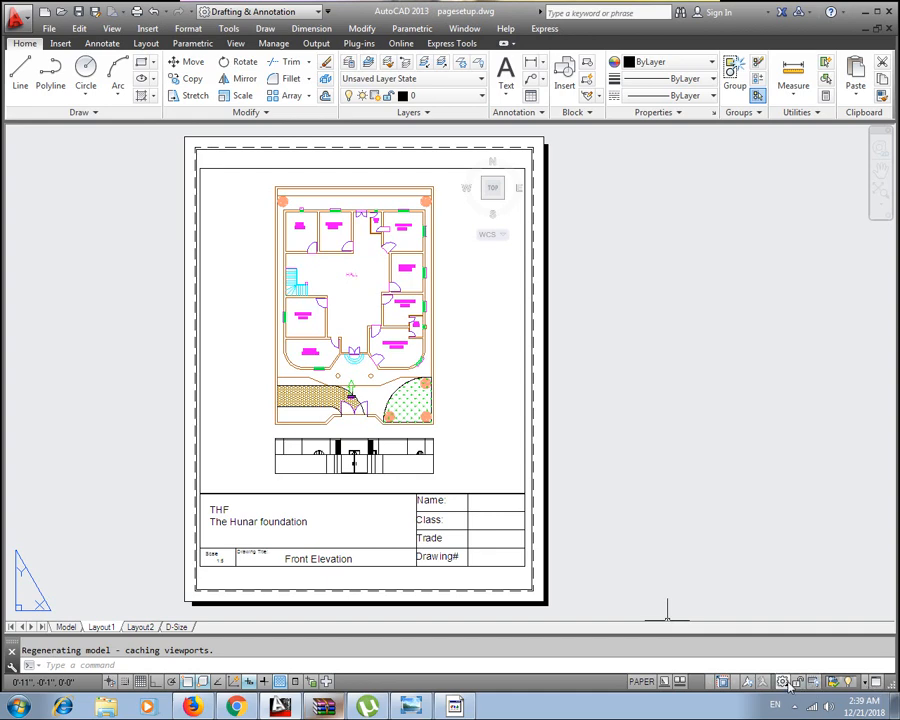
left_click(608, 397)
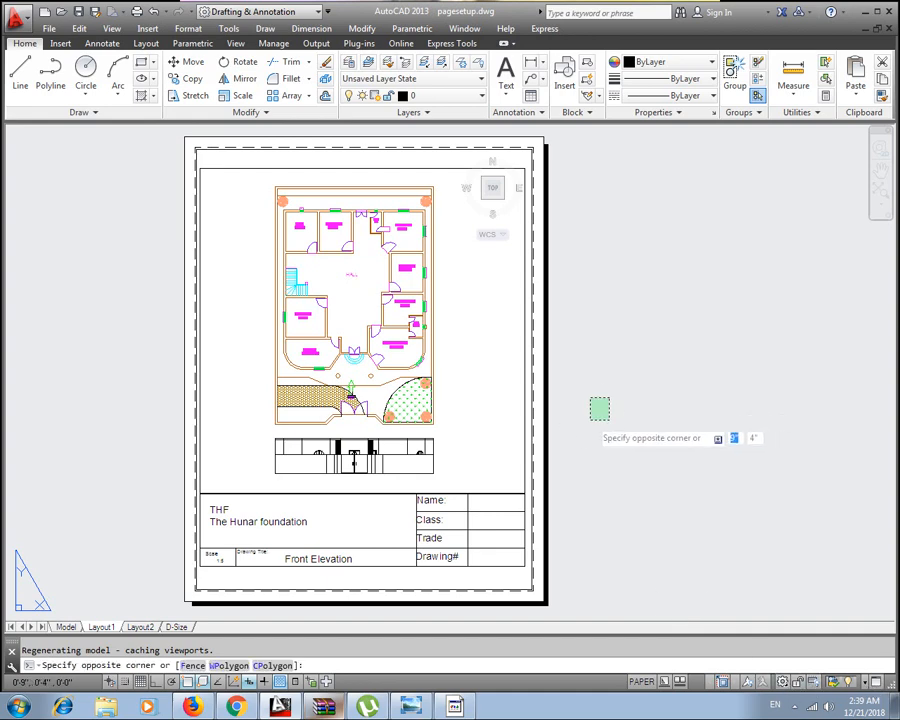
key("Escape")
left_click(600, 412)
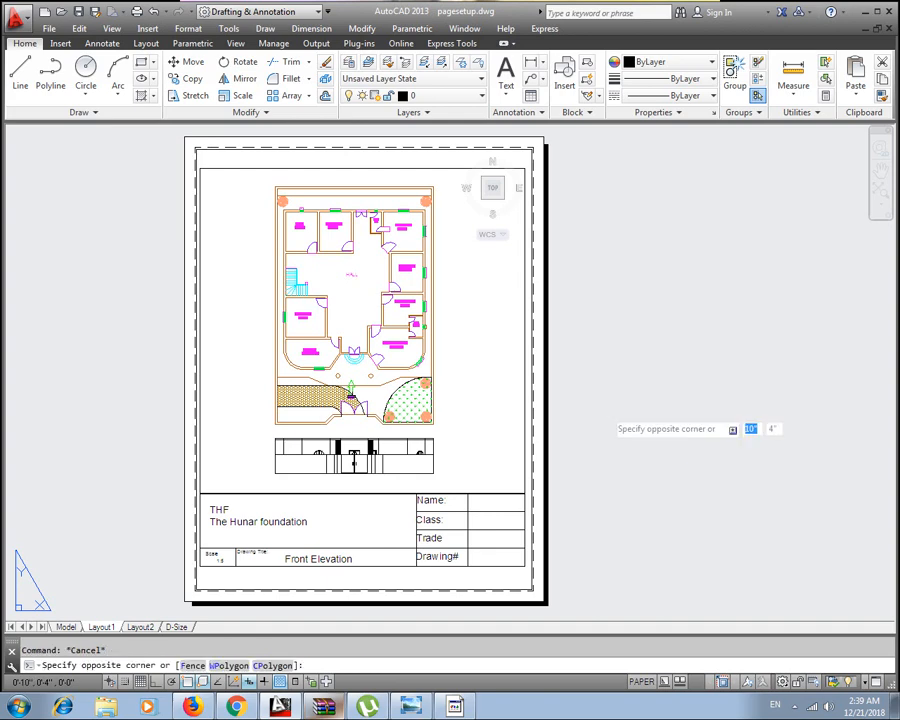
key("Escape")
left_click(586, 404)
key("Escape")
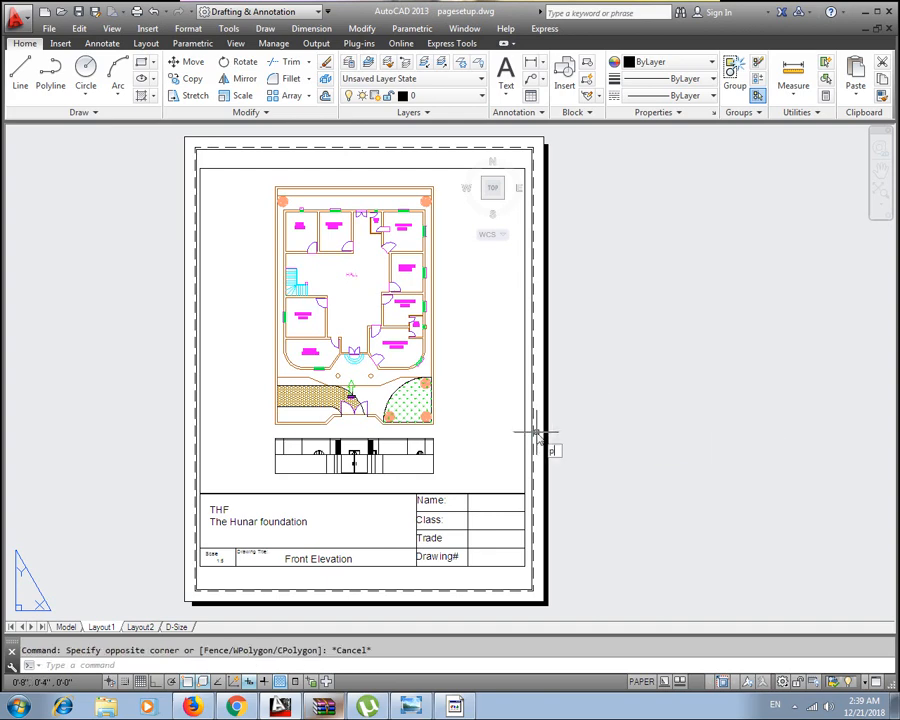
key("Return")
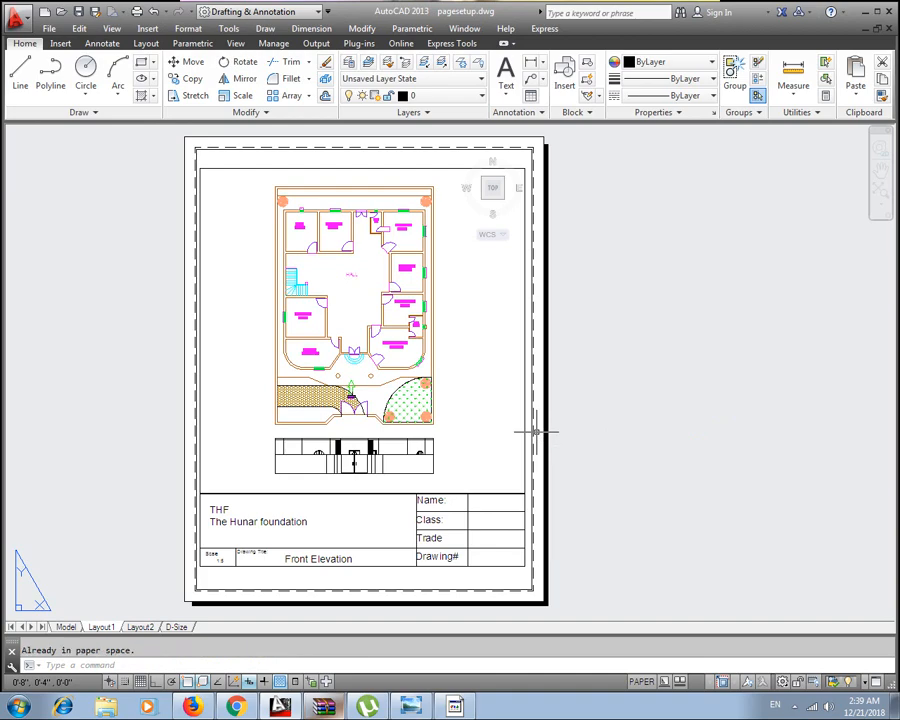
Step: Inspect the plan, elevation and title block on the Layout1 sheet up close and as a whole
scroll(416, 349, "up", 2)
scroll(416, 349, "down", 4)
scroll(416, 349, "up", 8)
scroll(416, 349, "down", 9)
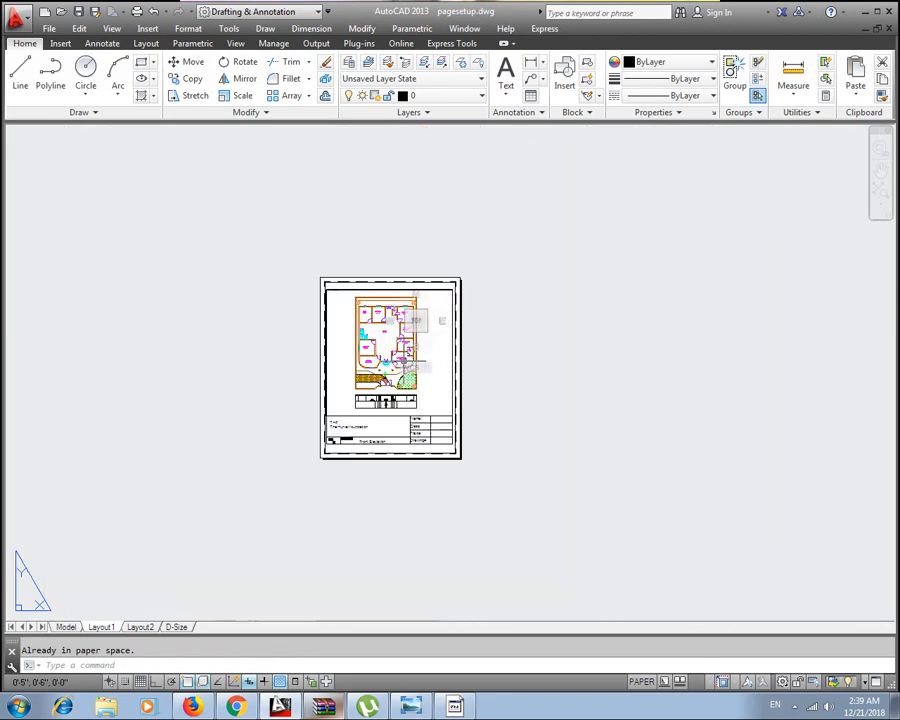
scroll(343, 372, "up", 4)
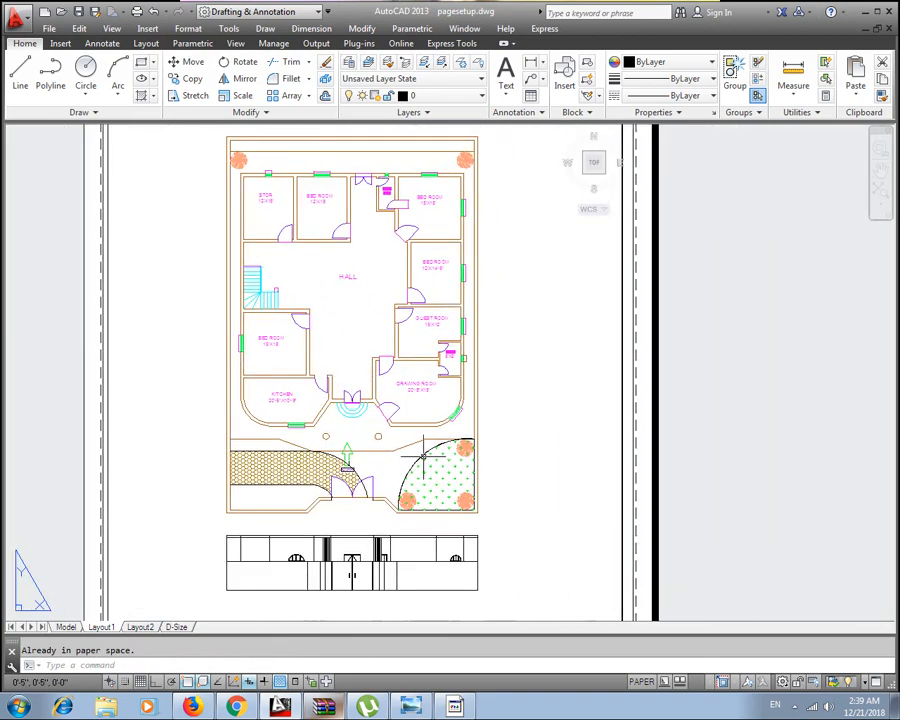
scroll(422, 456, "down", 2)
middle_click_drag(402, 424, 406, 377)
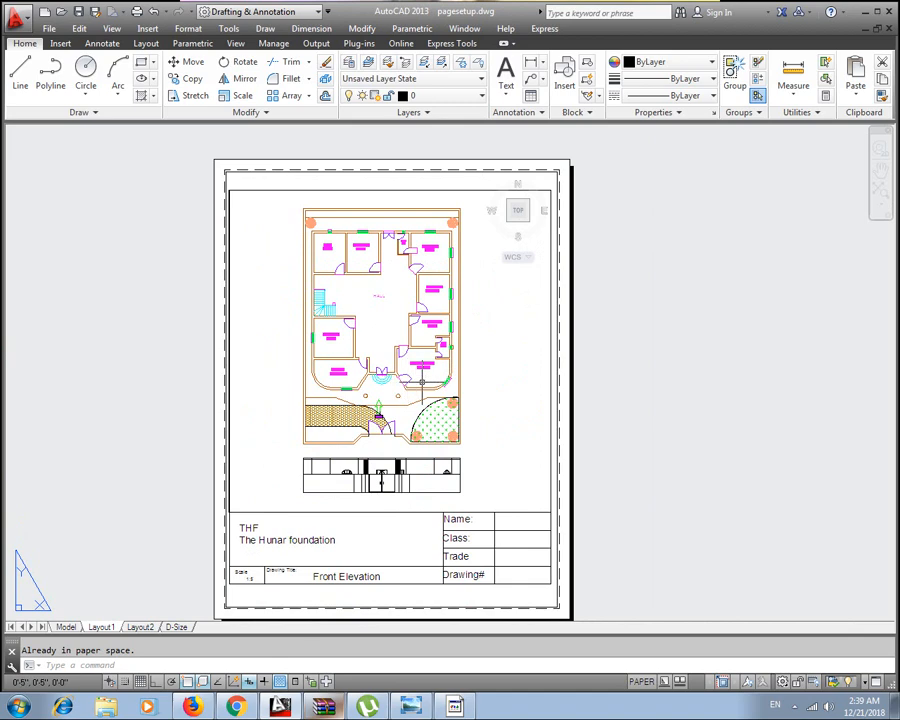
Step: Export the current layout to the Desktop as a PDF named pagesetup.pdf
left_click(20, 18)
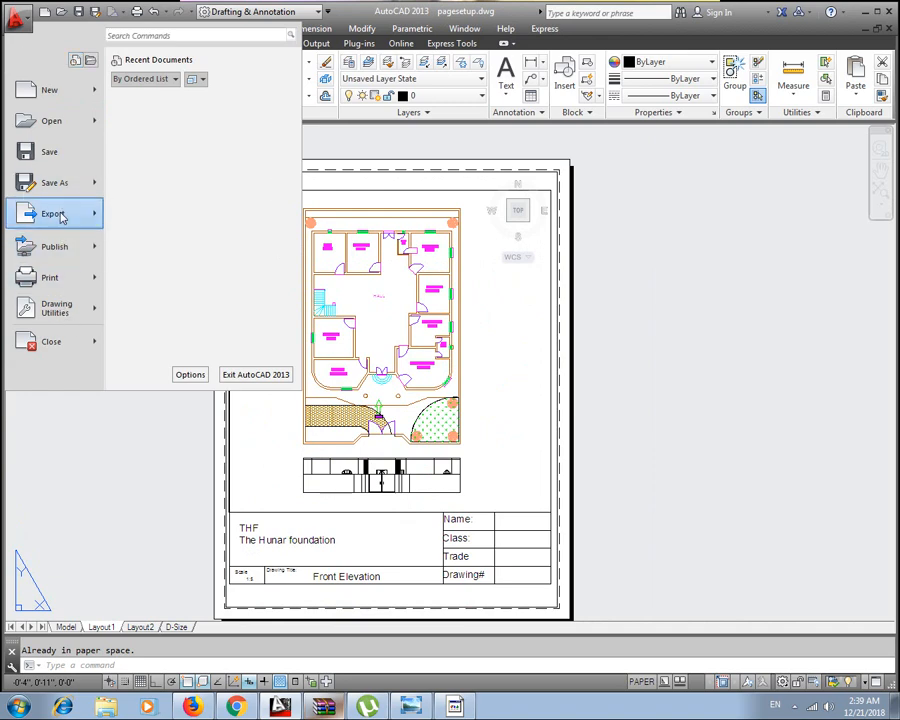
left_click(168, 219)
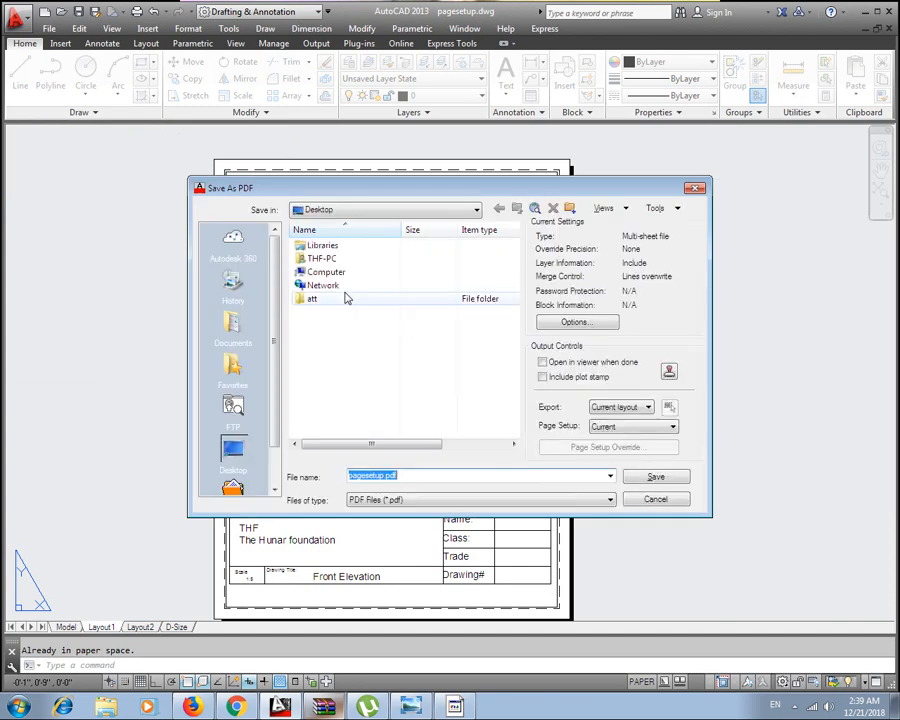
left_click(234, 453)
left_click(388, 476)
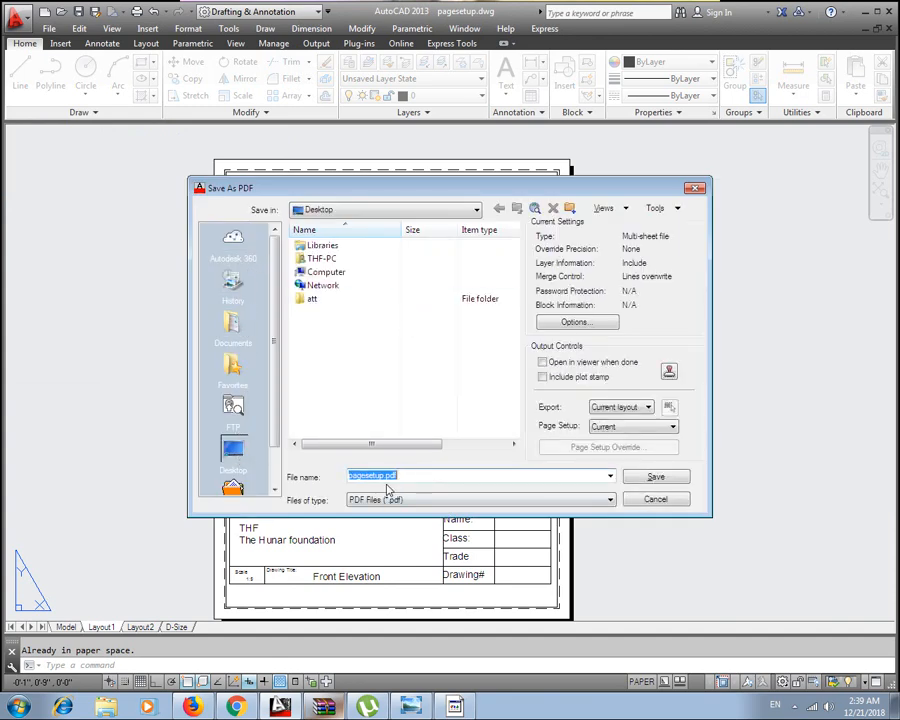
left_click(660, 499)
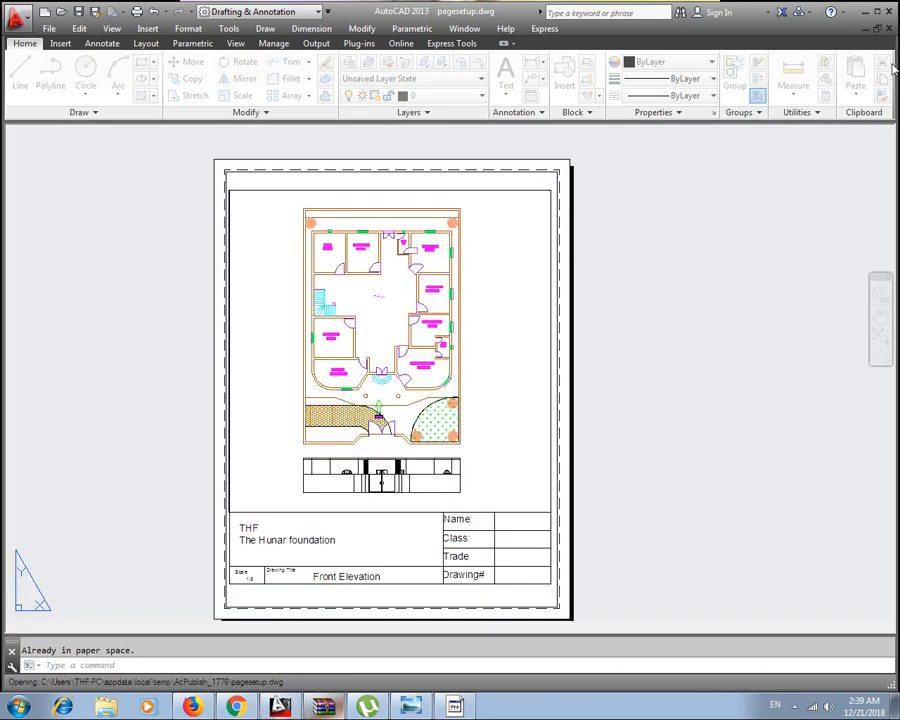
Step: Open the exported pagesetup.pdf from the desktop in Firefox and check the plan, elevation and title block
left_click(866, 12)
left_click(86, 450)
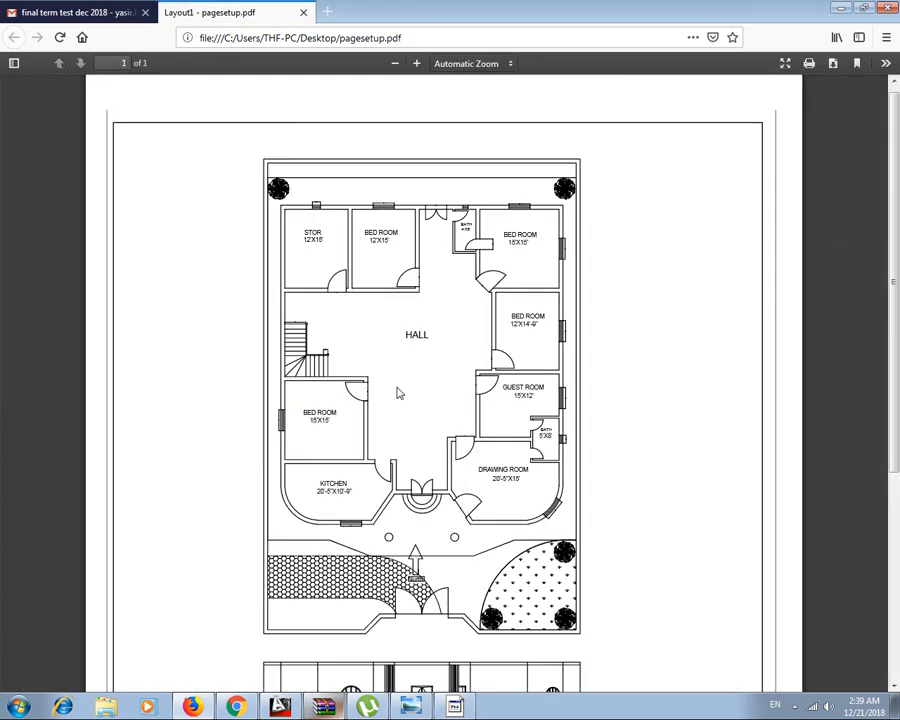
scroll(464, 410, "down", 3)
scroll(464, 423, "down", 5, "ctrl")
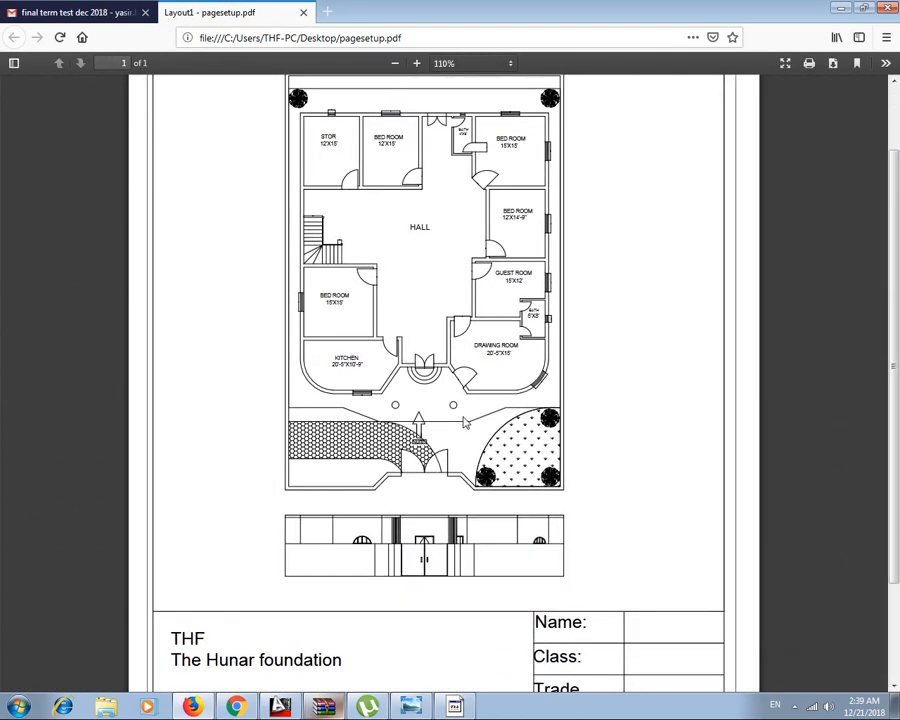